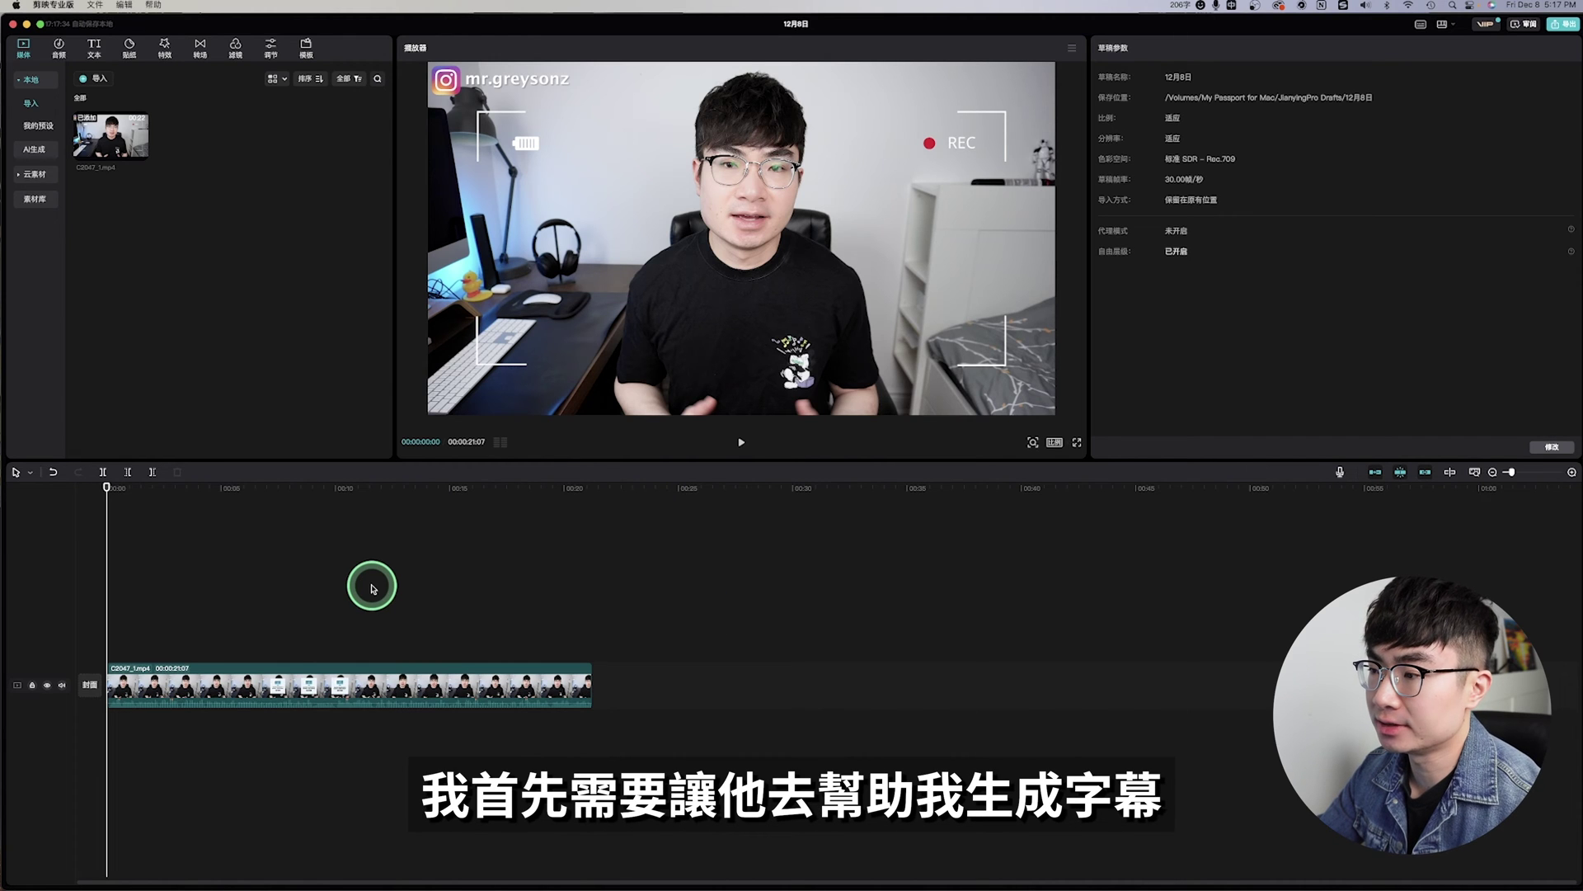
Run 智能字幕 识别字幕 on the selected clip to auto-caption its speech, then scrub to check the captions
{"action": "left_click", "coordinate": [285, 683]}
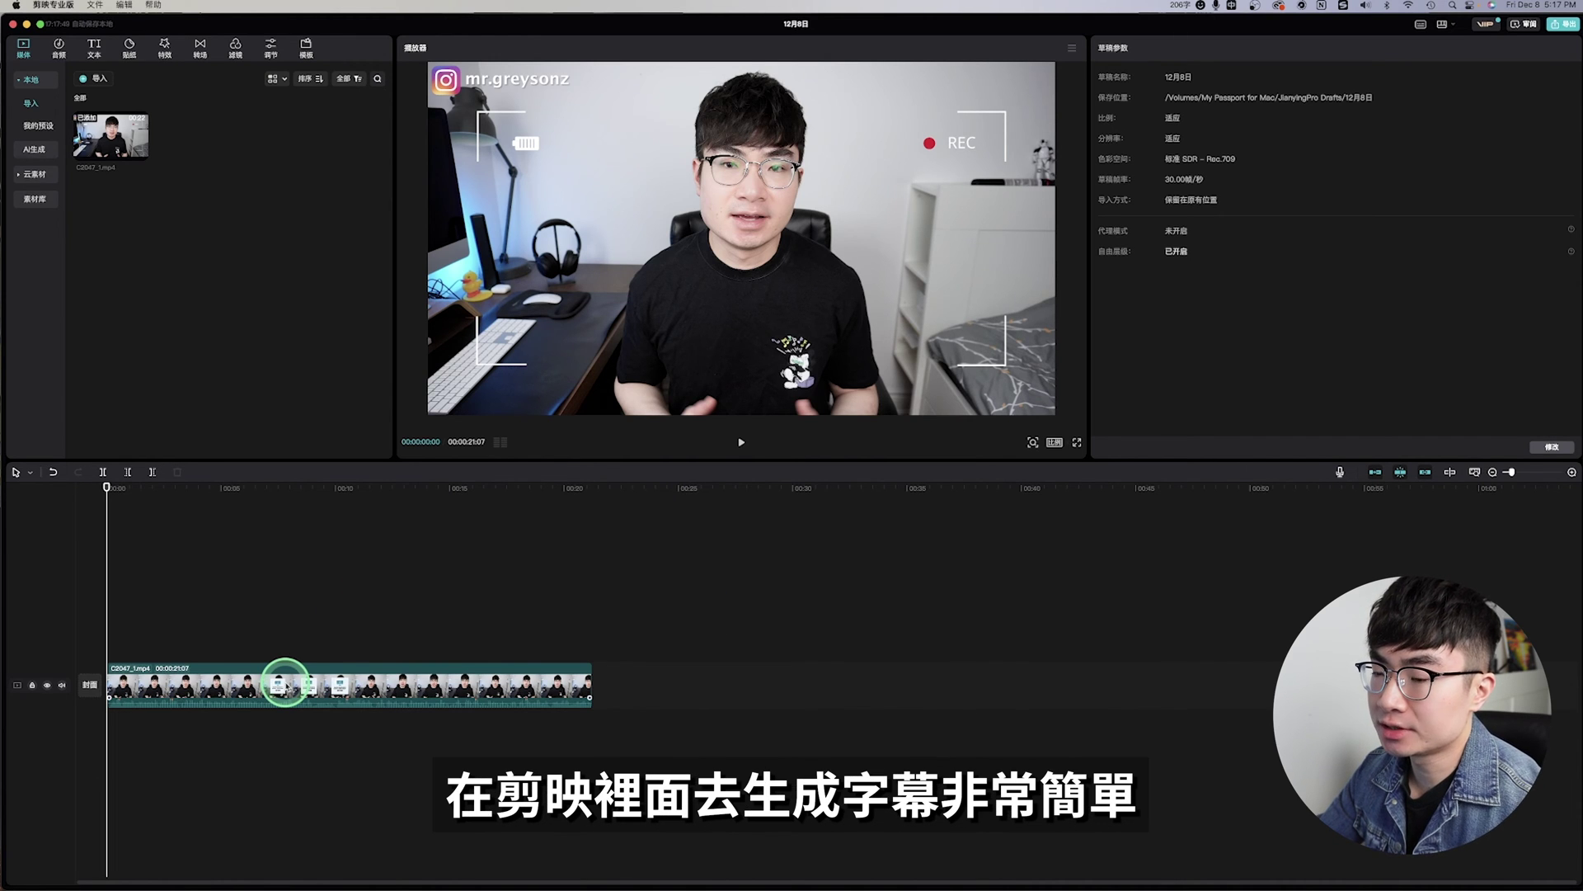
{"action": "left_click", "coordinate": [284, 683]}
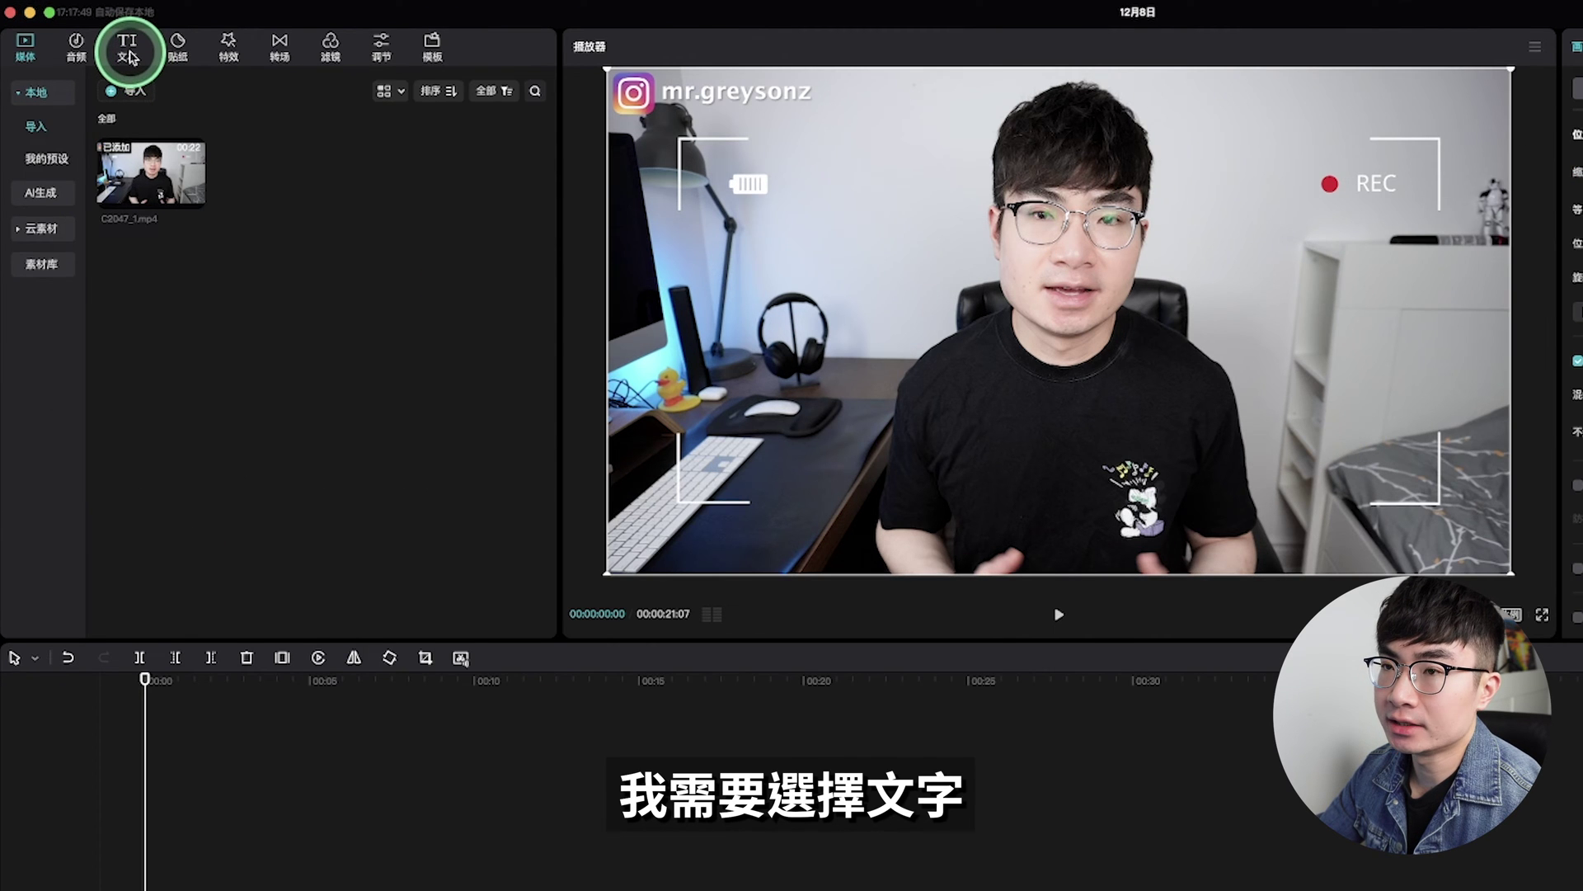
{"action": "left_click", "coordinate": [128, 51]}
{"action": "left_click", "coordinate": [54, 265]}
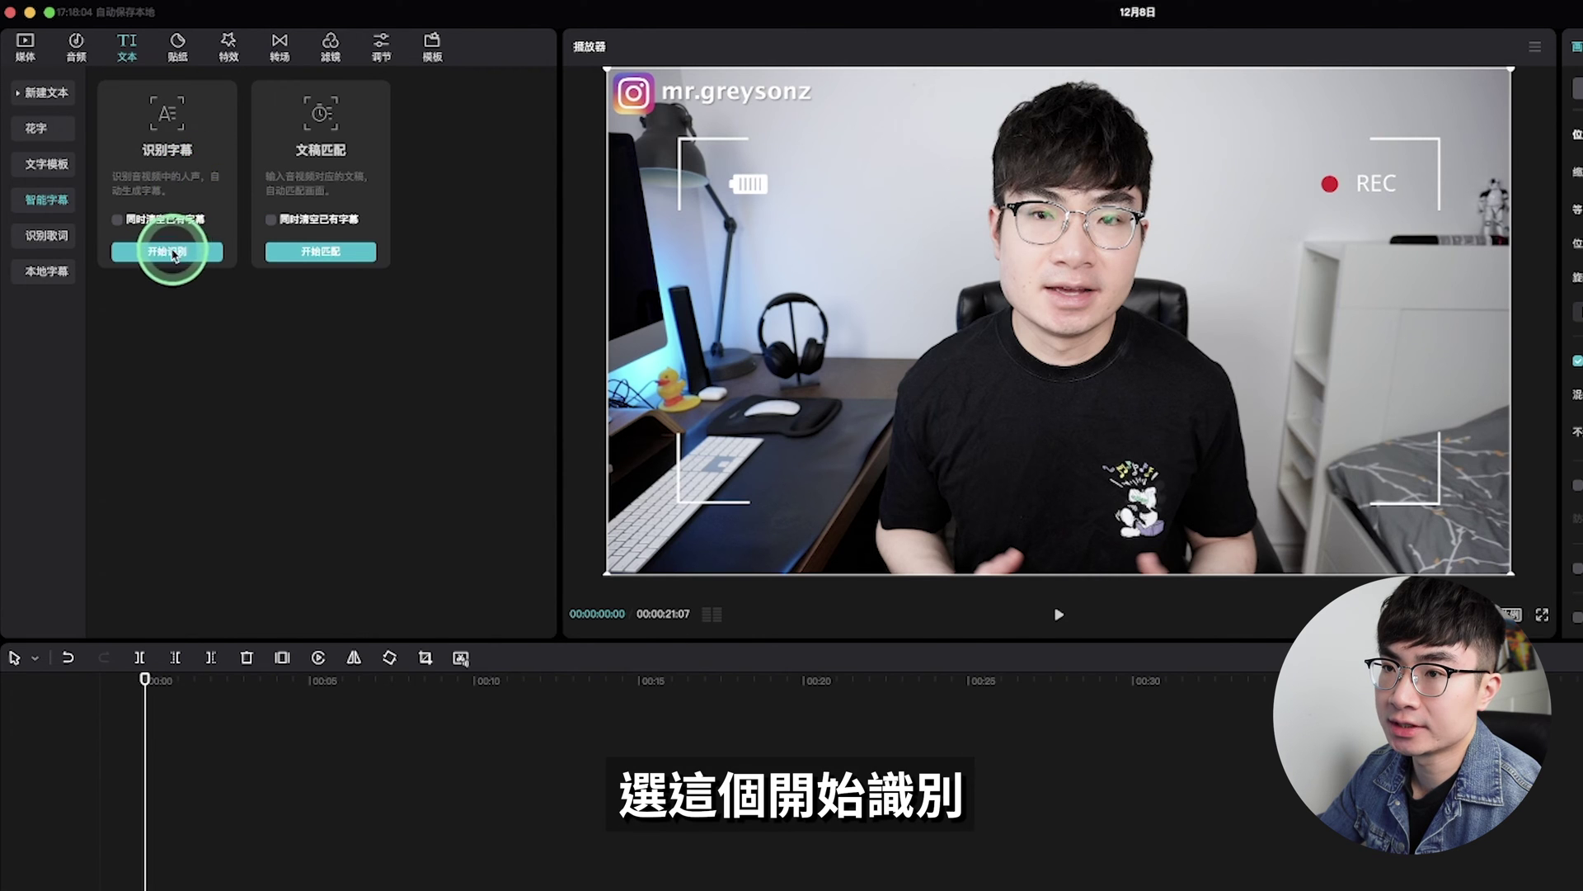
{"action": "left_click", "coordinate": [195, 260]}
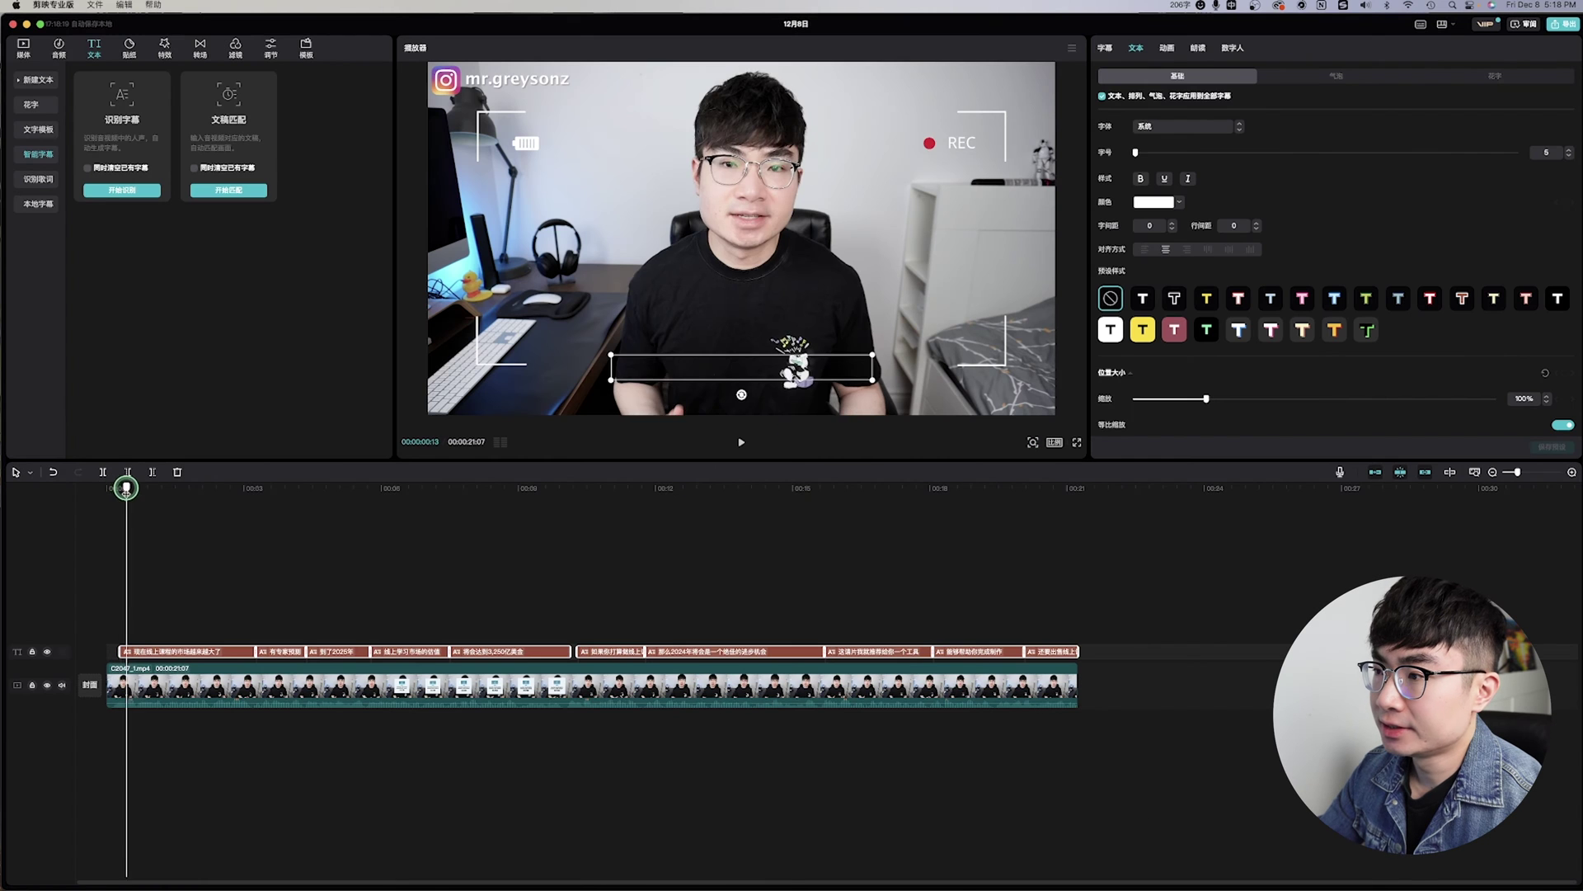
{"action": "left_click_drag", "start_coordinate": [123, 494], "coordinate": [662, 511]}
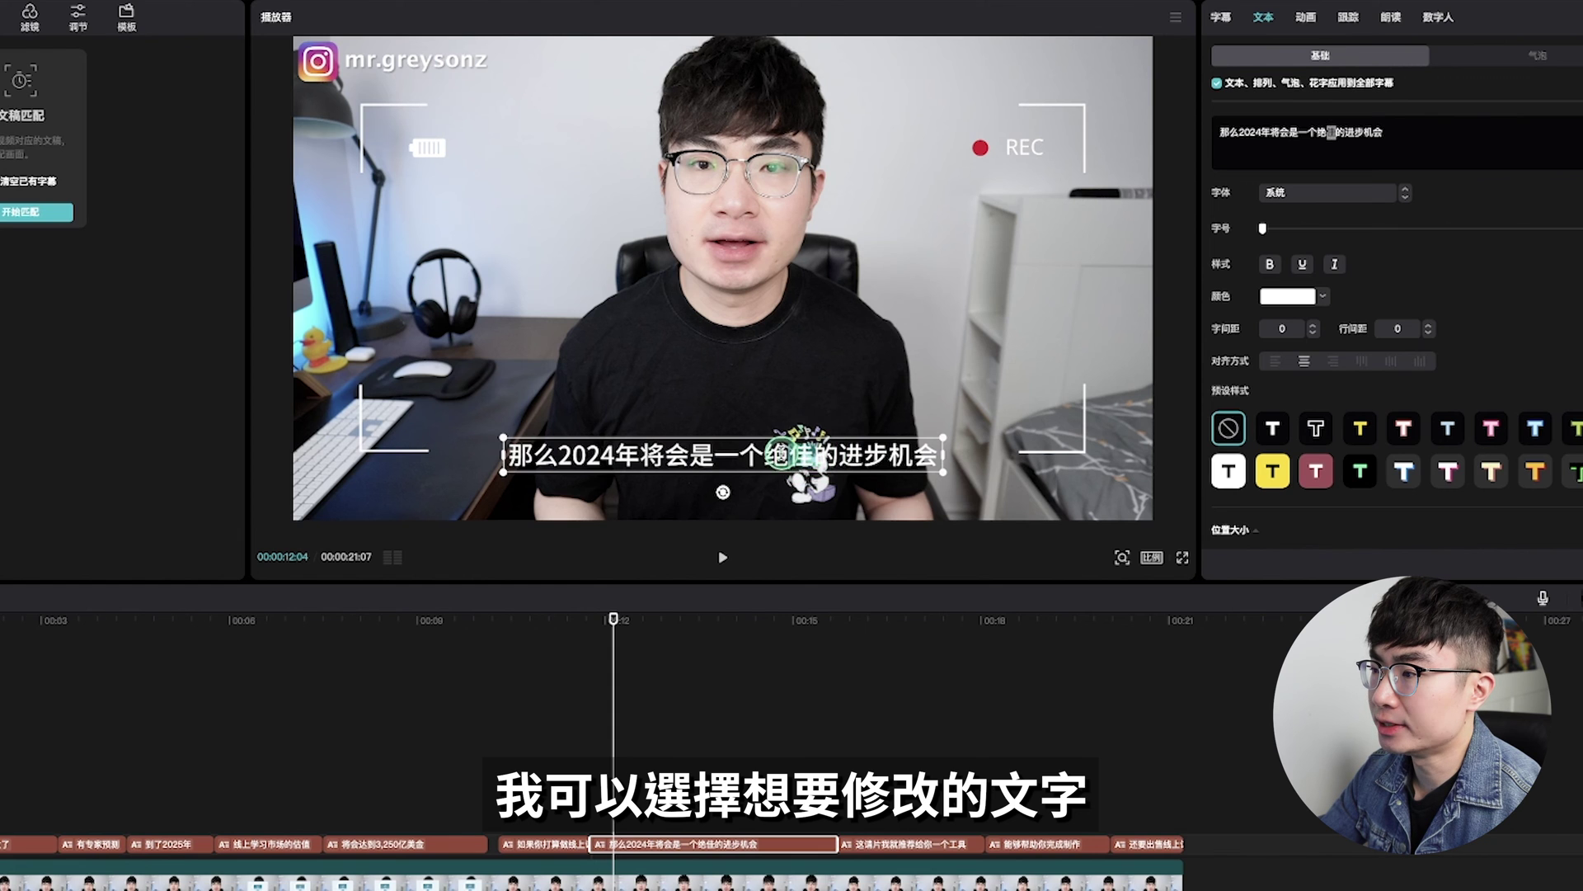
Change the word 绝佳 in the 2024 subtitle to 最佳
{"action": "double_click", "coordinate": [782, 454]}
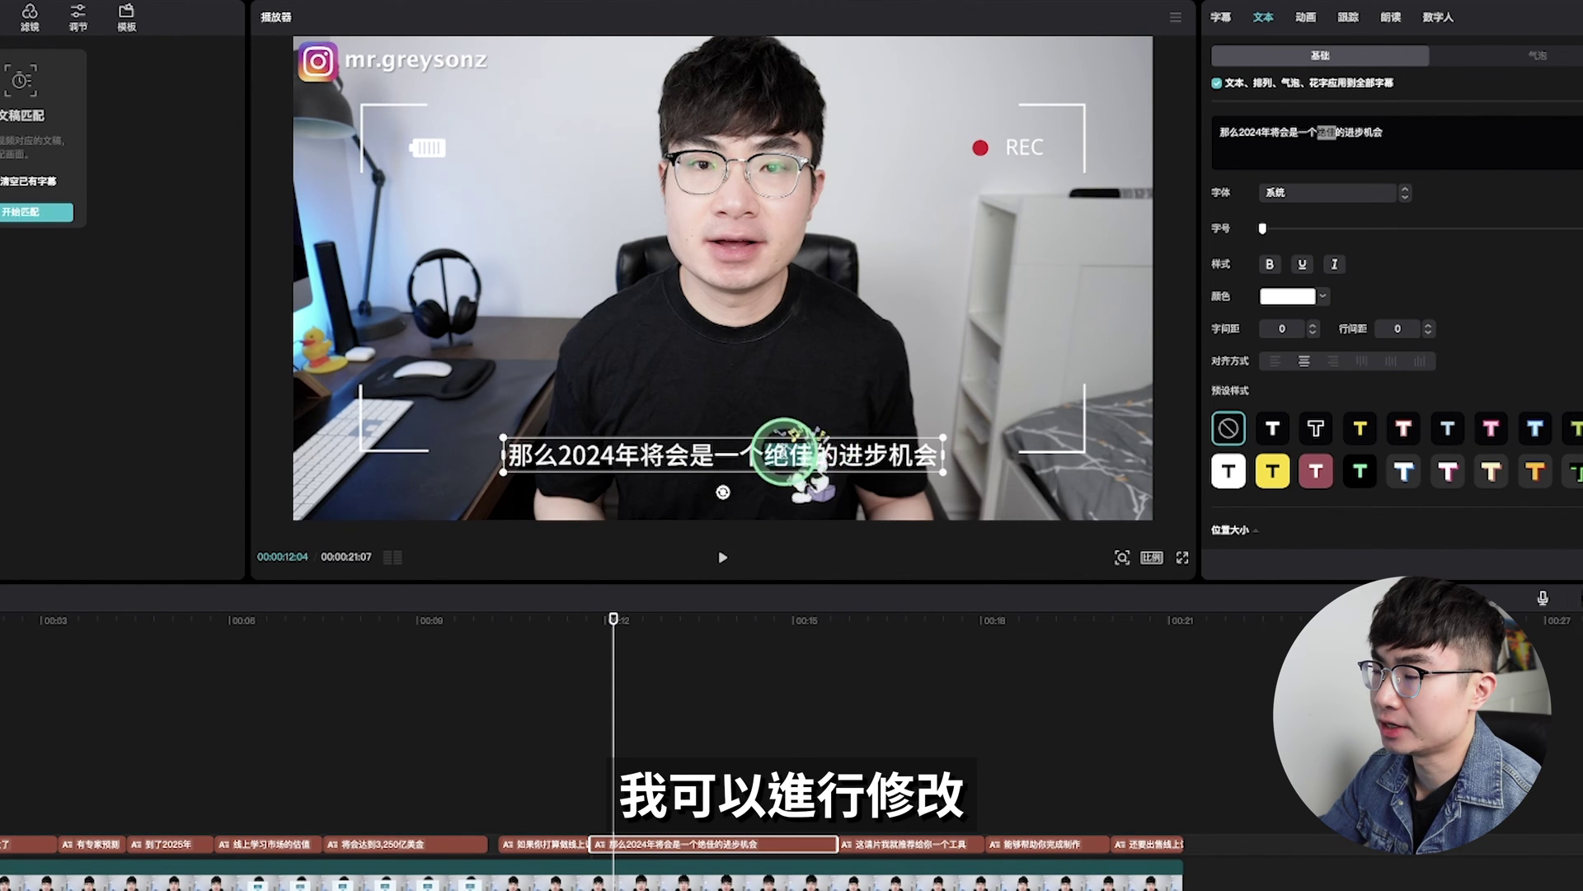
{"action": "type", "text": "很好"}
{"action": "left_click", "coordinate": [1334, 130]}
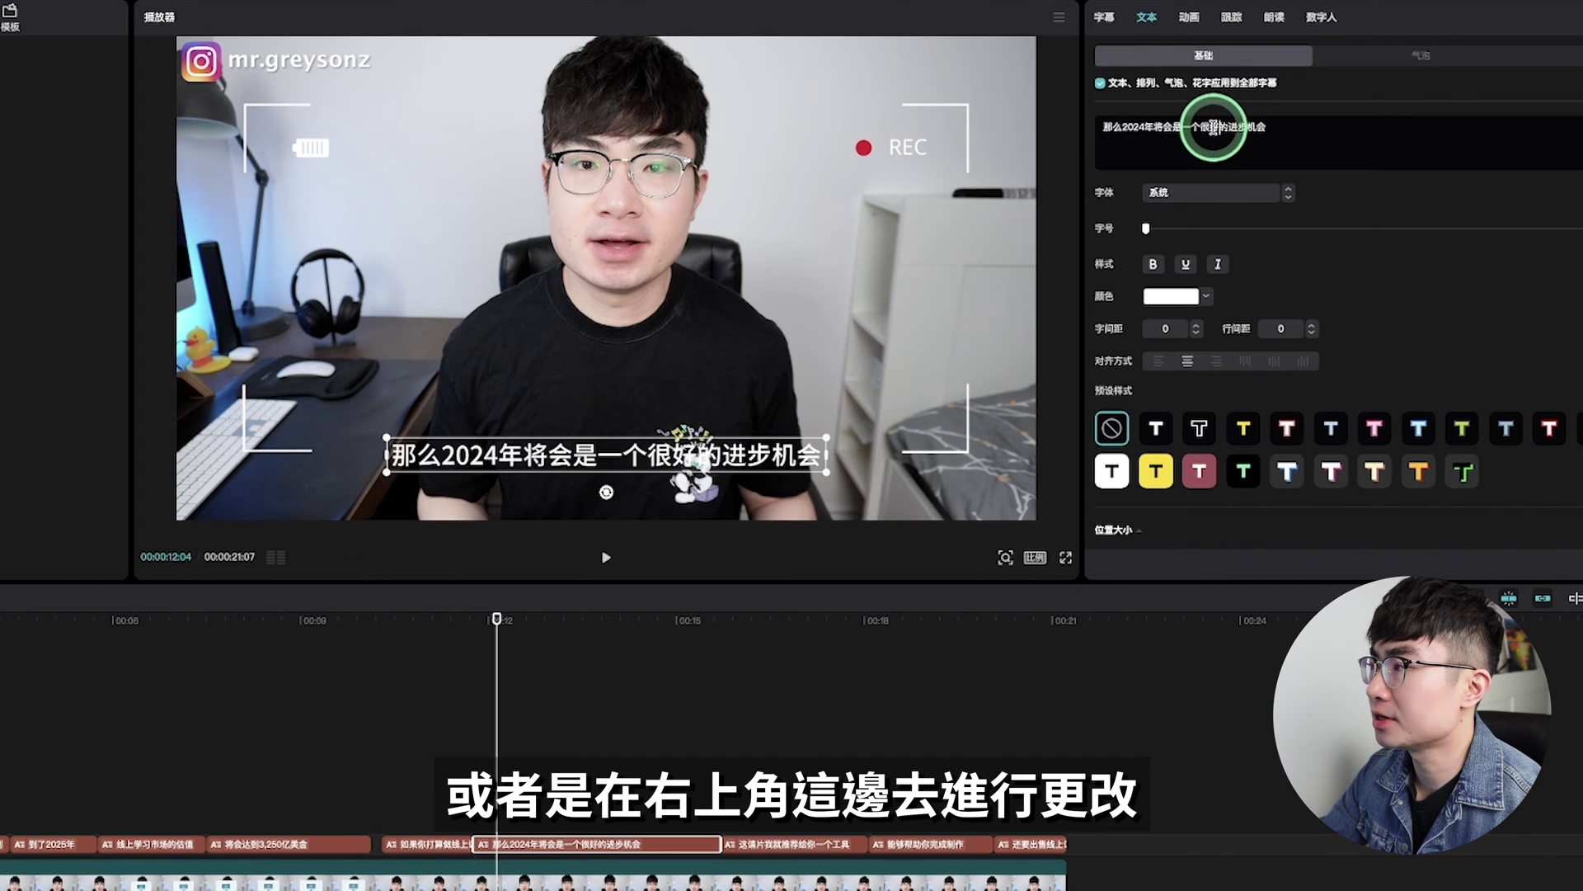
{"action": "double_click", "coordinate": [1218, 125]}
{"action": "type", "text": "最佳"}
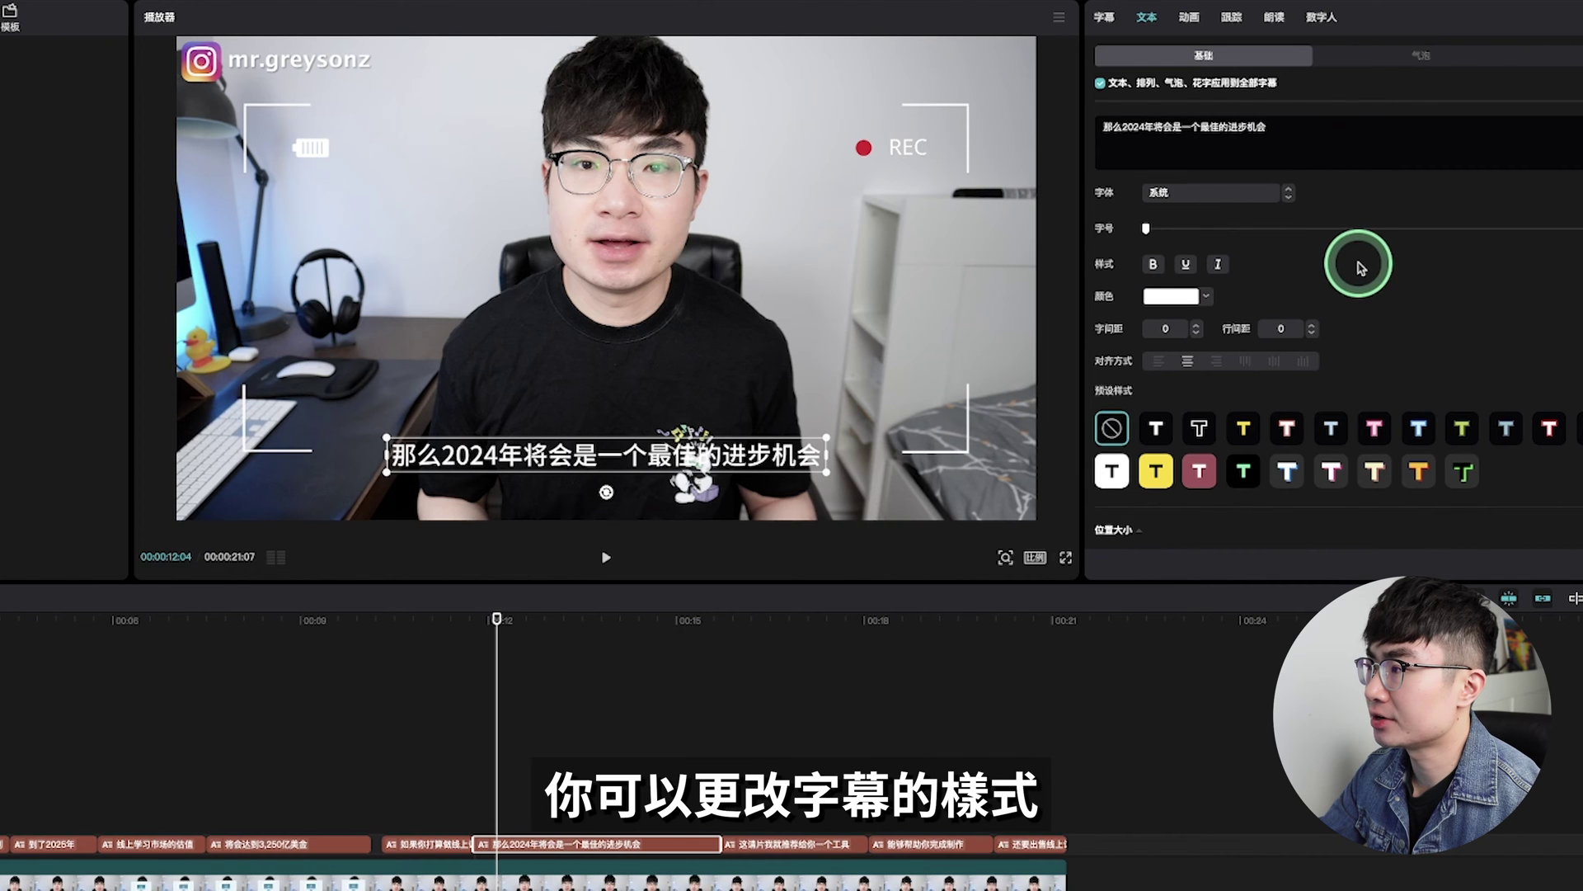
Set the subtitle text colour to red and scrub through later captions to confirm it
{"action": "left_click", "coordinate": [1181, 306]}
{"action": "left_click", "coordinate": [1209, 509]}
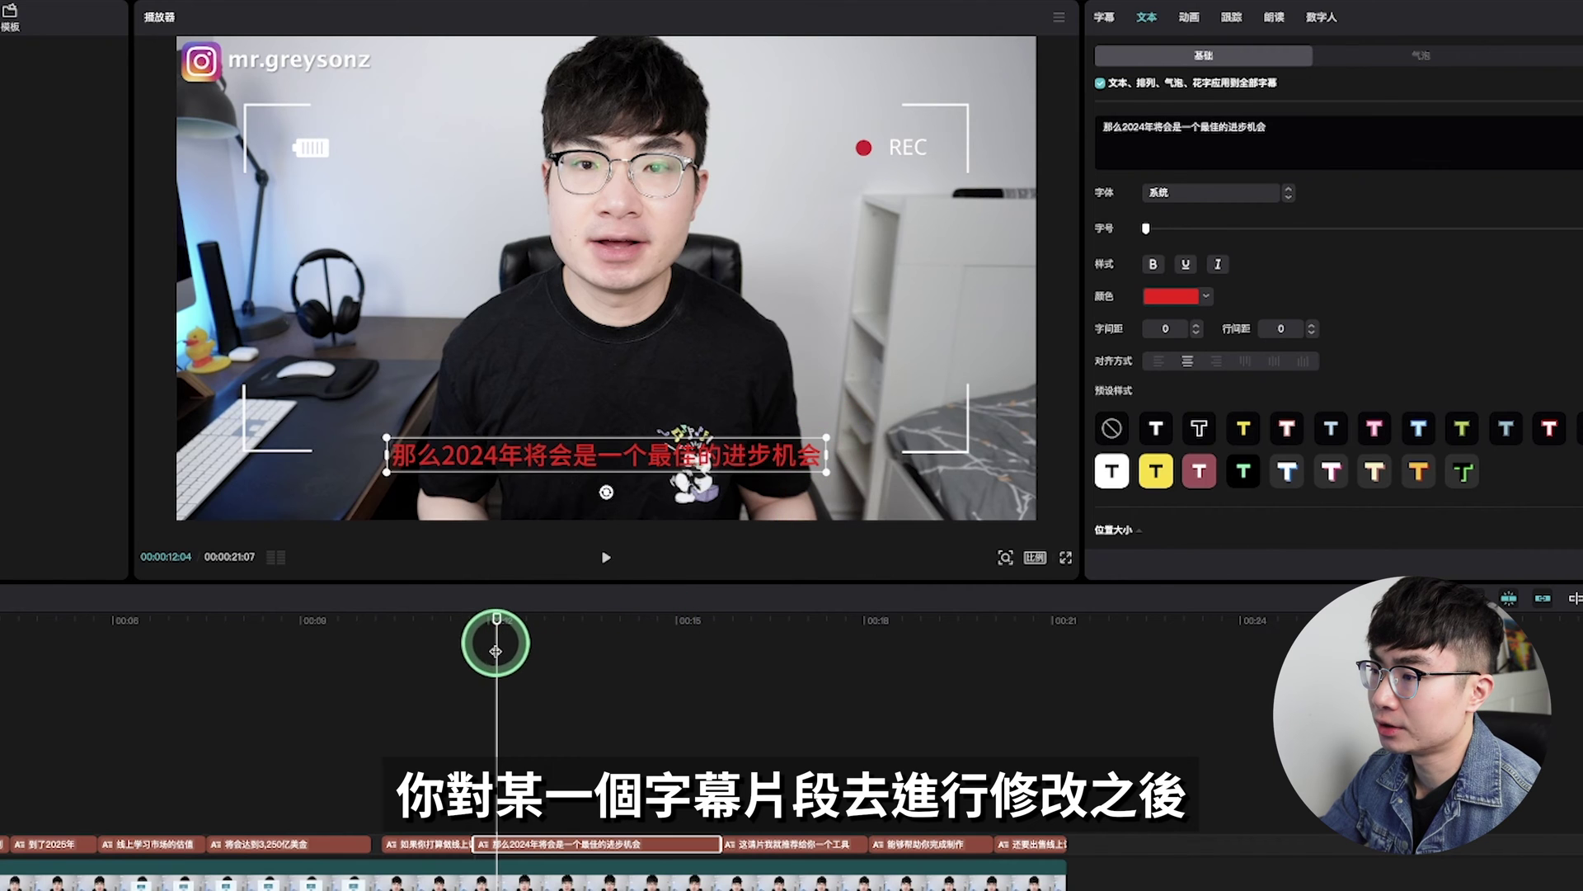
{"action": "left_click_drag", "start_coordinate": [496, 649], "coordinate": [815, 683]}
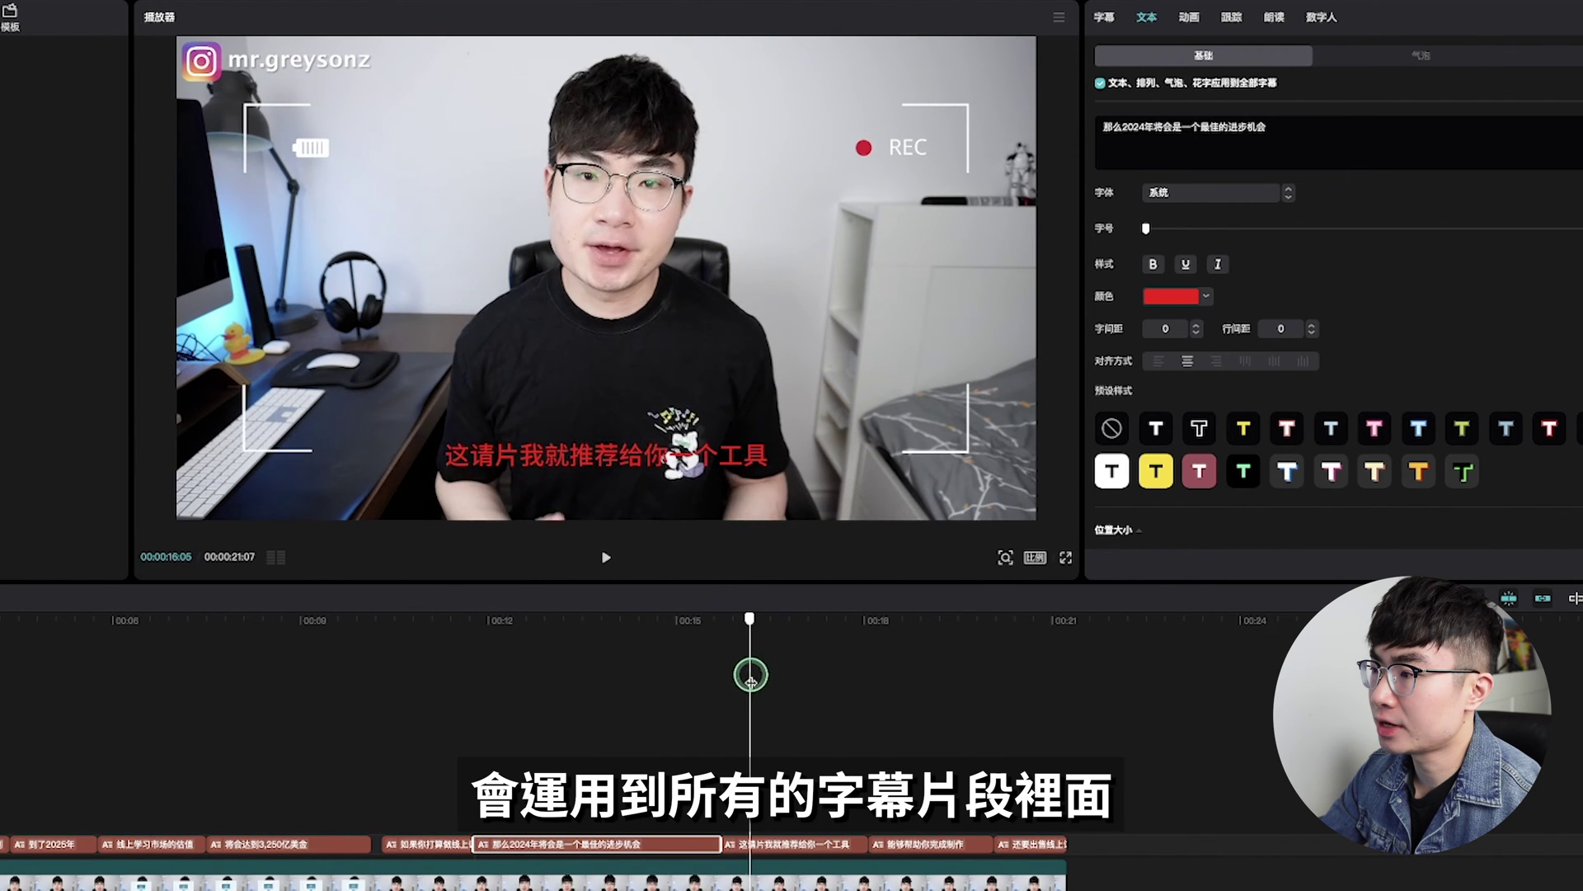
{"action": "left_click_drag", "start_coordinate": [815, 681], "coordinate": [1014, 678]}
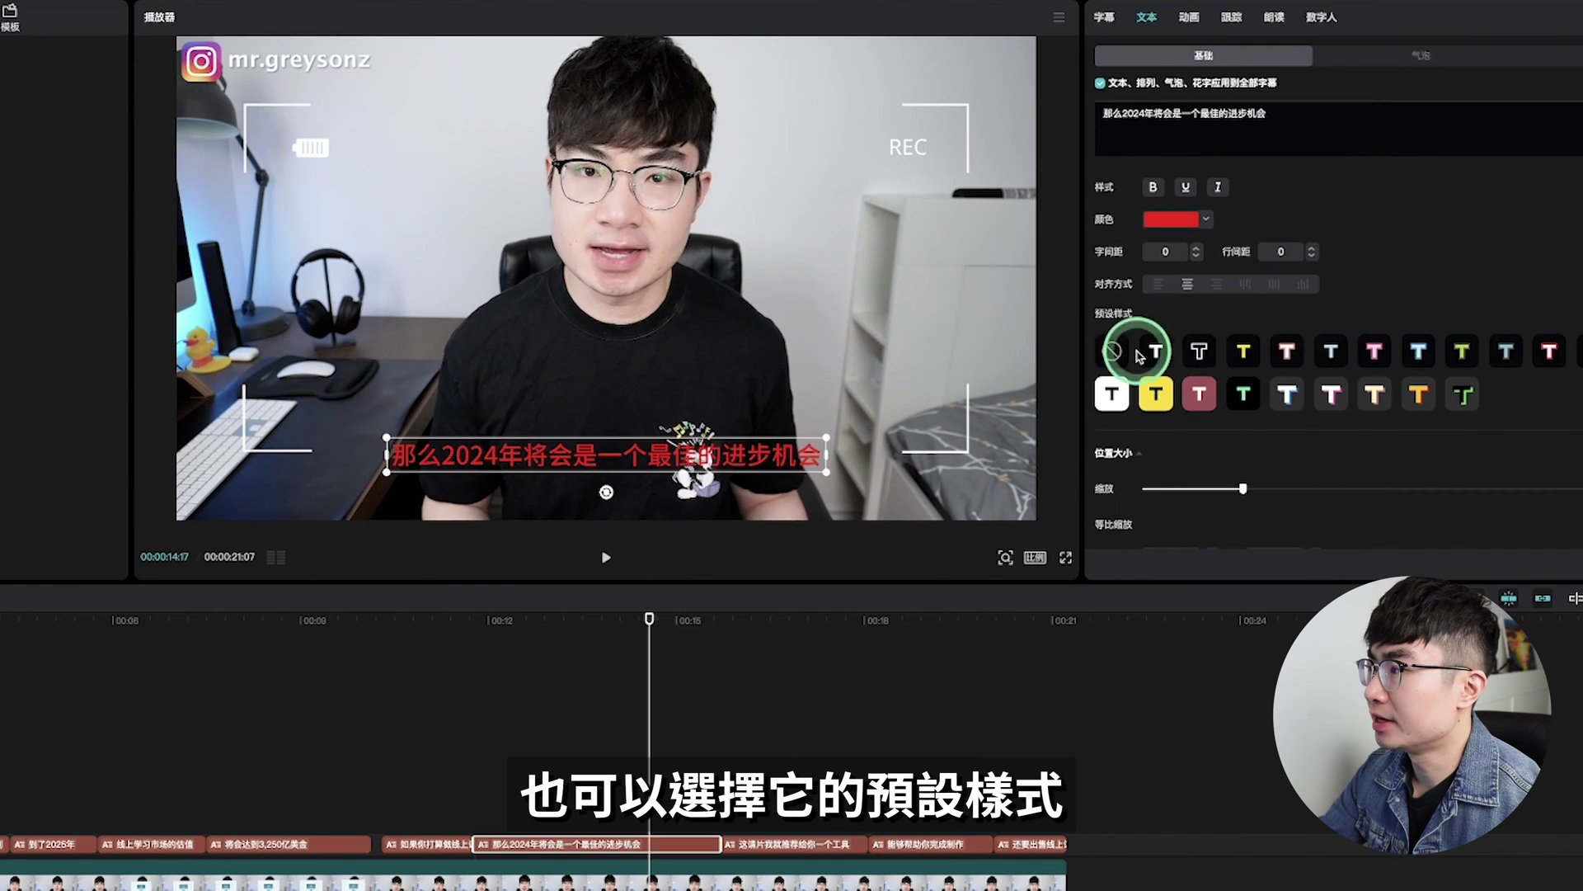
Apply the yellow-background 预设样式 preset to the captions and review the position and background settings
{"action": "left_click", "coordinate": [1159, 396]}
{"action": "left_click_drag", "start_coordinate": [750, 672], "coordinate": [929, 702]}
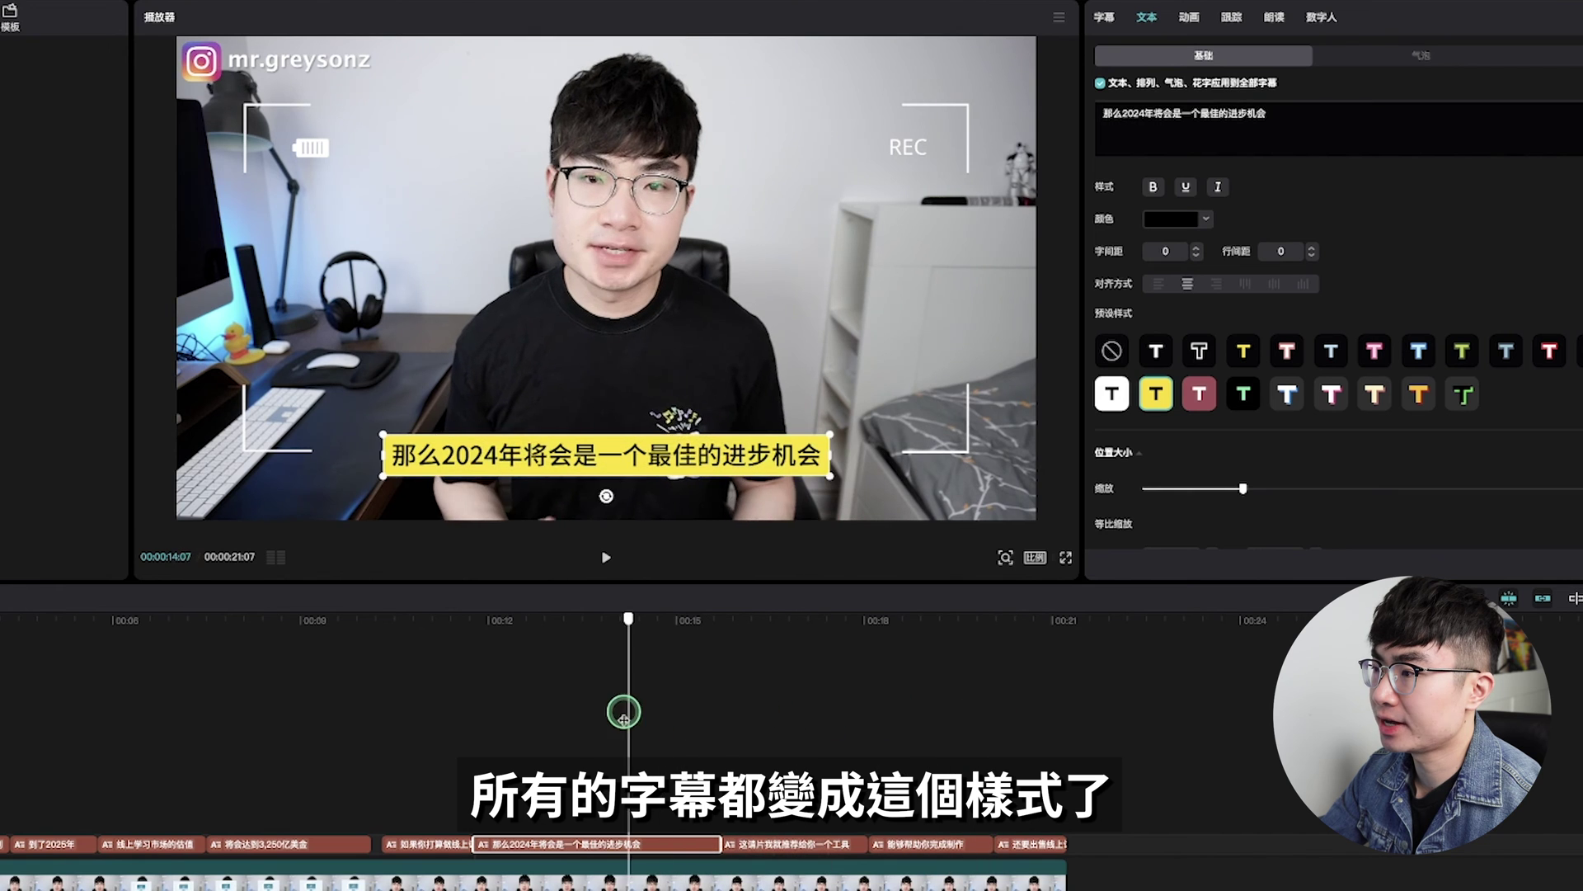
{"action": "left_click_drag", "start_coordinate": [928, 702], "coordinate": [614, 703]}
{"action": "scroll", "coordinate": [1252, 485], "scroll_direction": "down", "scroll_amount": 3}
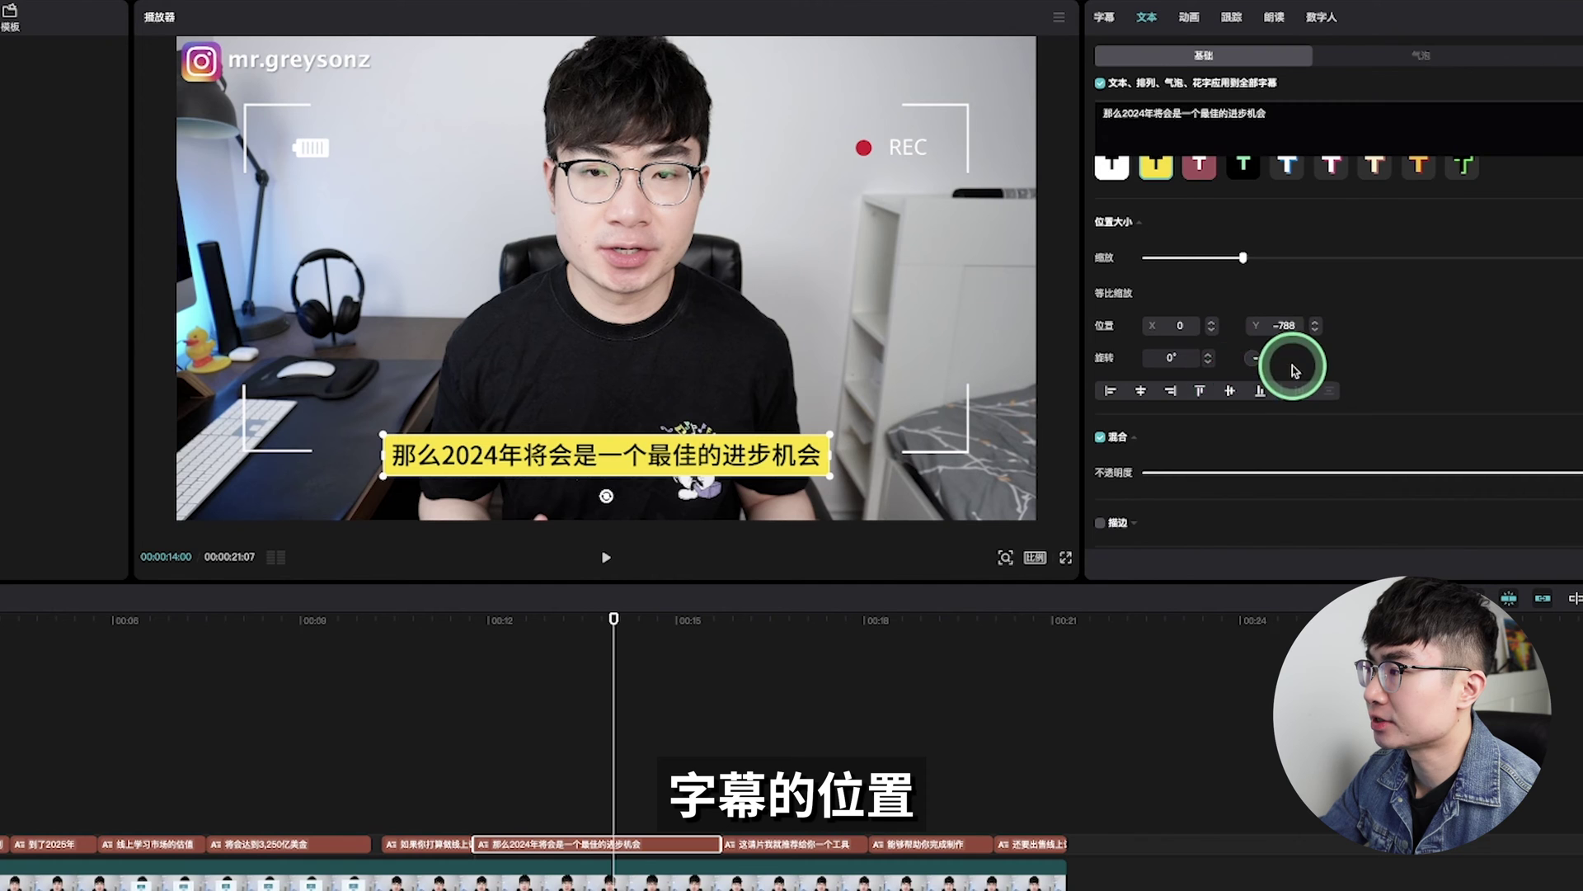
{"action": "scroll", "coordinate": [1262, 371], "scroll_direction": "down", "scroll_amount": 2}
{"action": "scroll", "coordinate": [1300, 403], "scroll_direction": "down", "scroll_amount": 4}
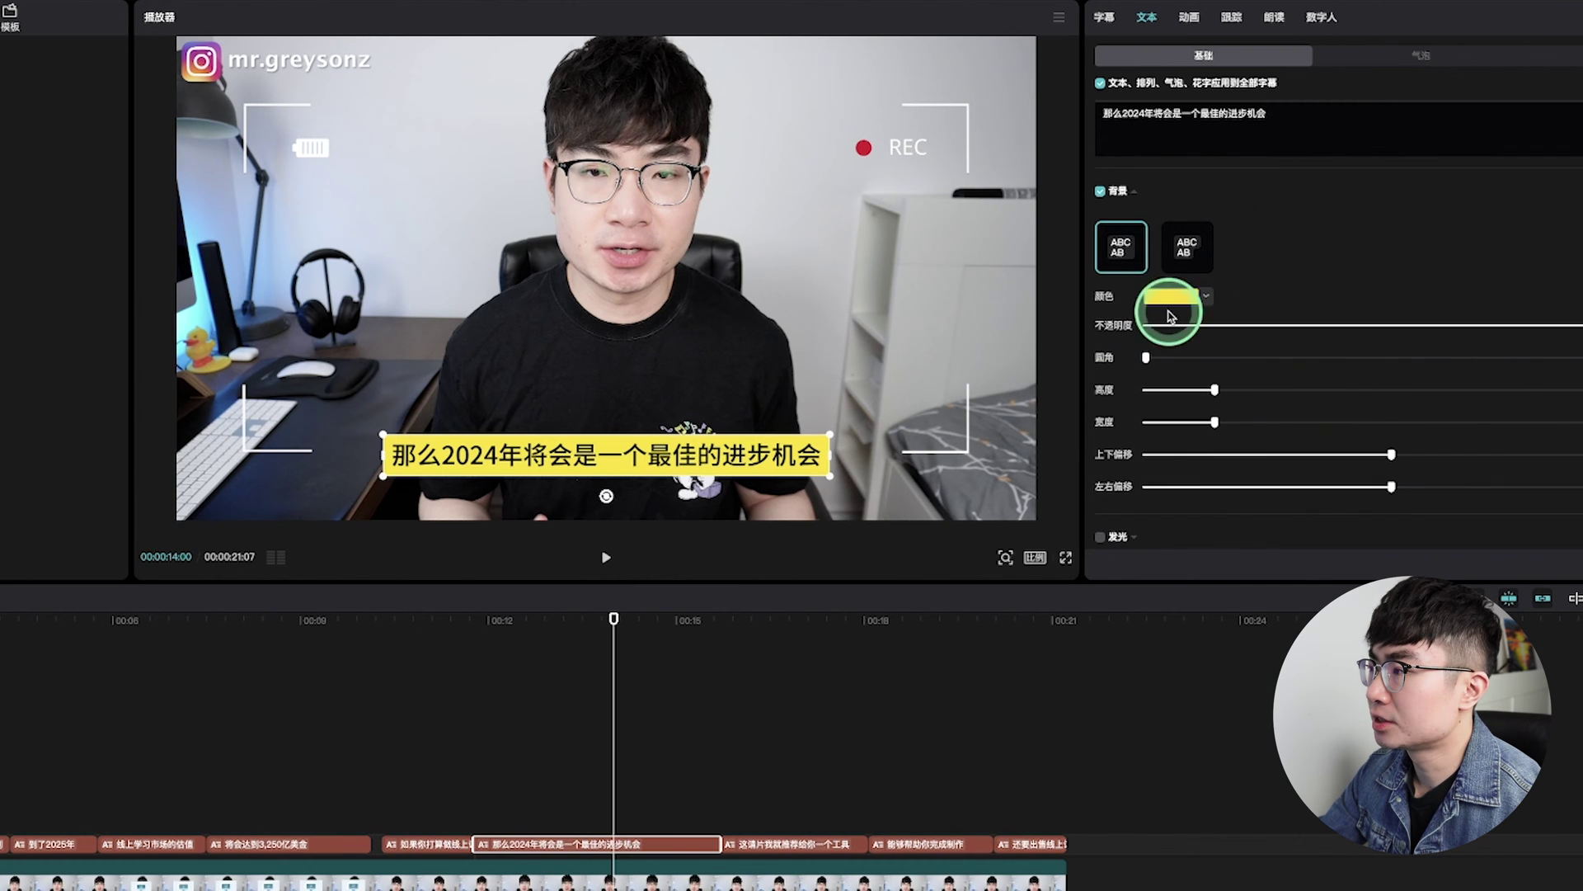
{"action": "scroll", "coordinate": [1229, 330], "scroll_direction": "down", "scroll_amount": 2}
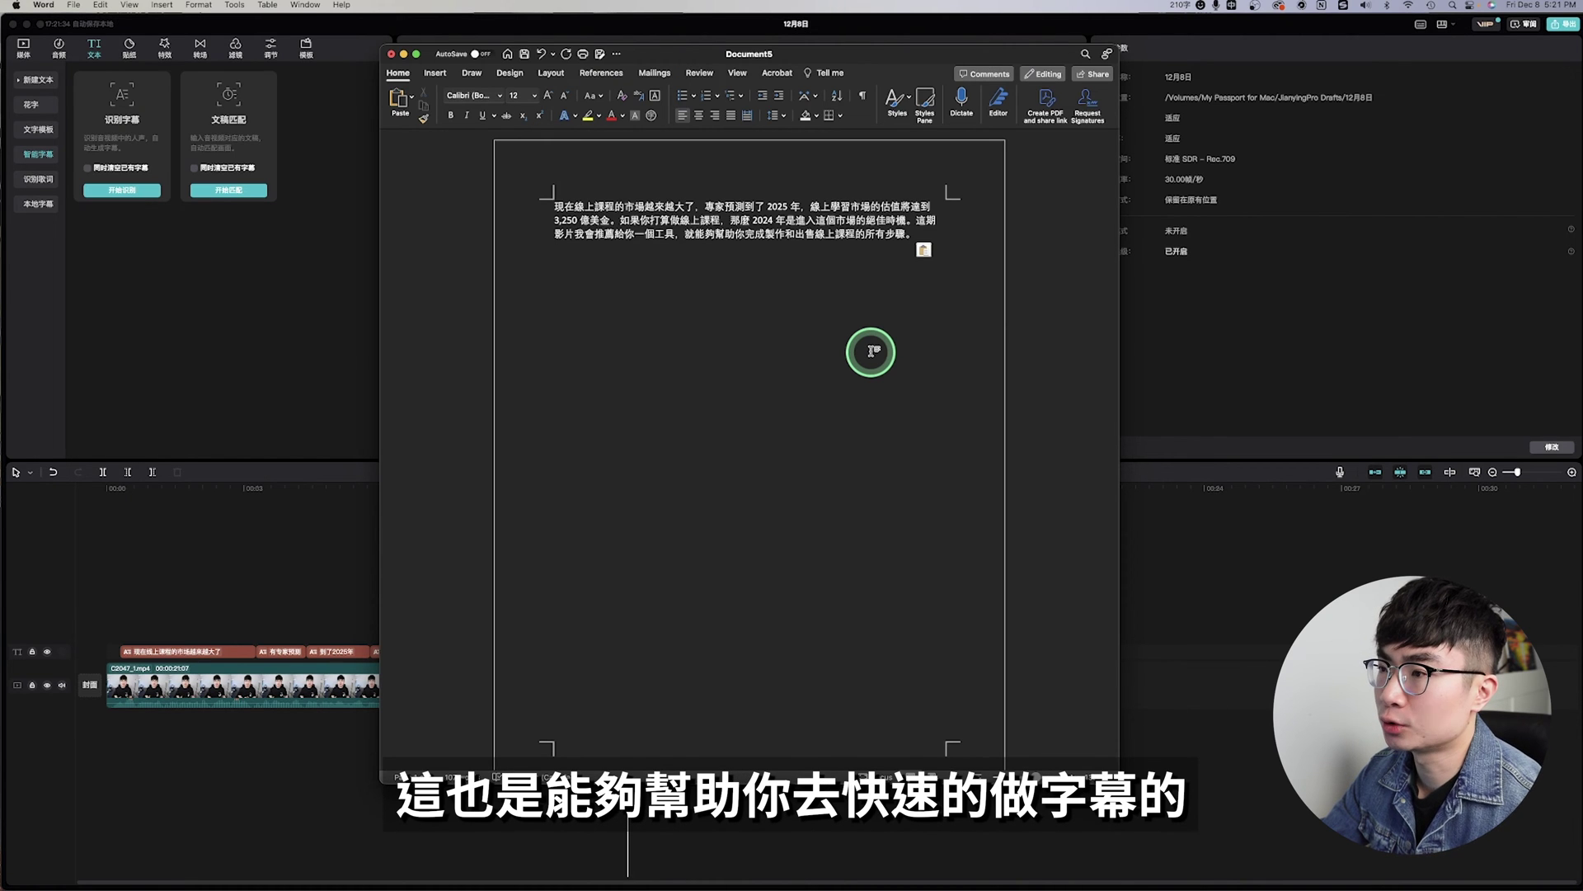
Select the whole prepared script paragraph in the Word document
{"action": "triple_click", "coordinate": [920, 234]}
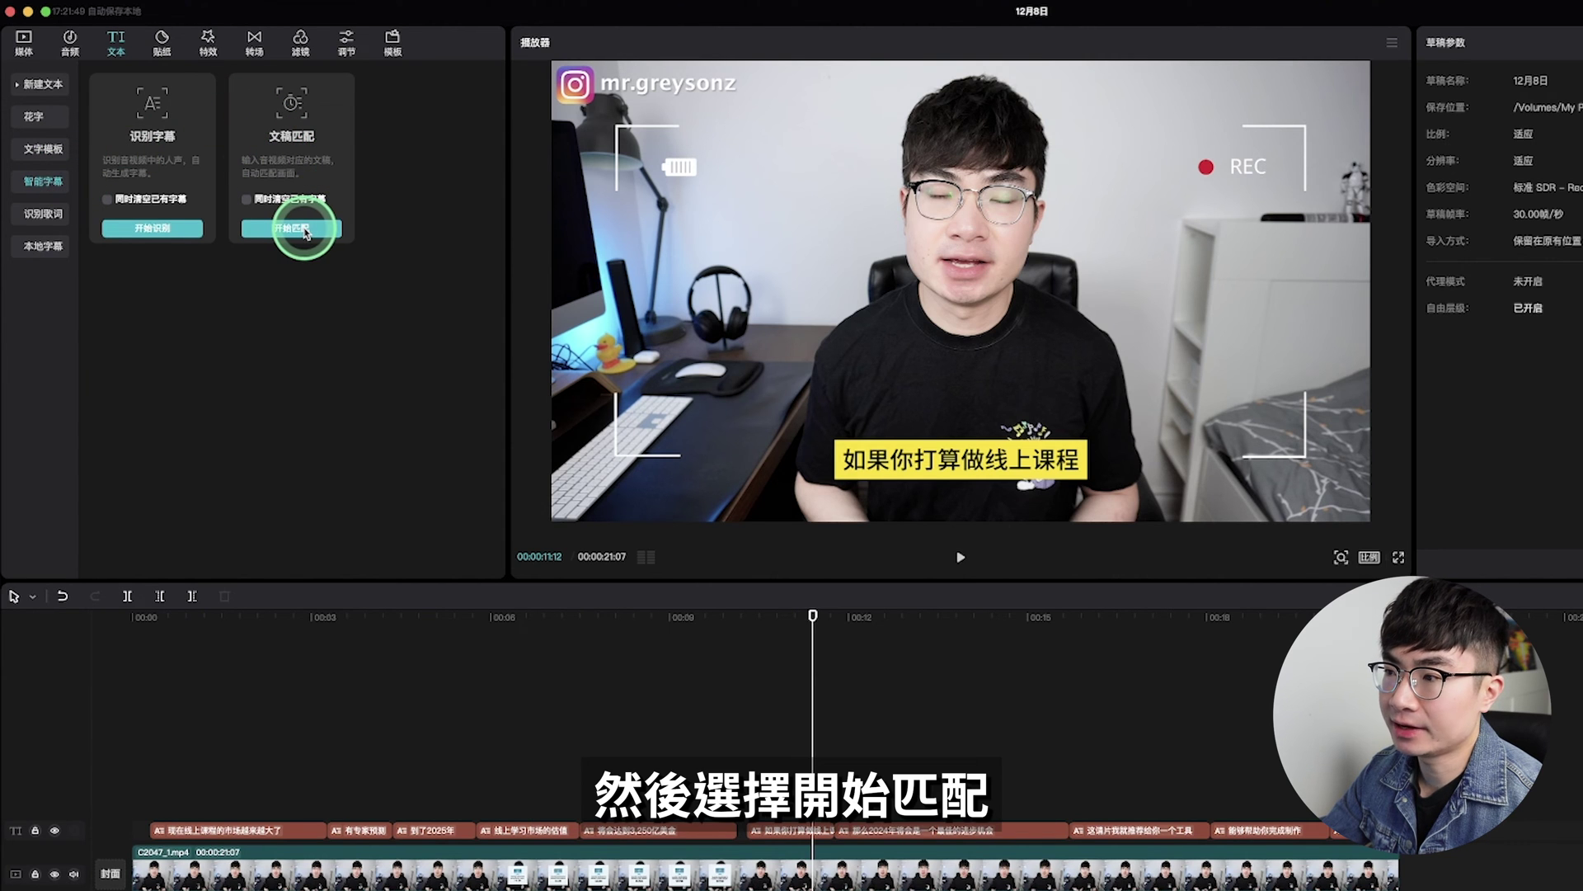
Create a 文稿匹配 caption track from the pasted script, then hide that new track
{"action": "left_click", "coordinate": [304, 230]}
{"action": "left_click", "coordinate": [929, 699]}
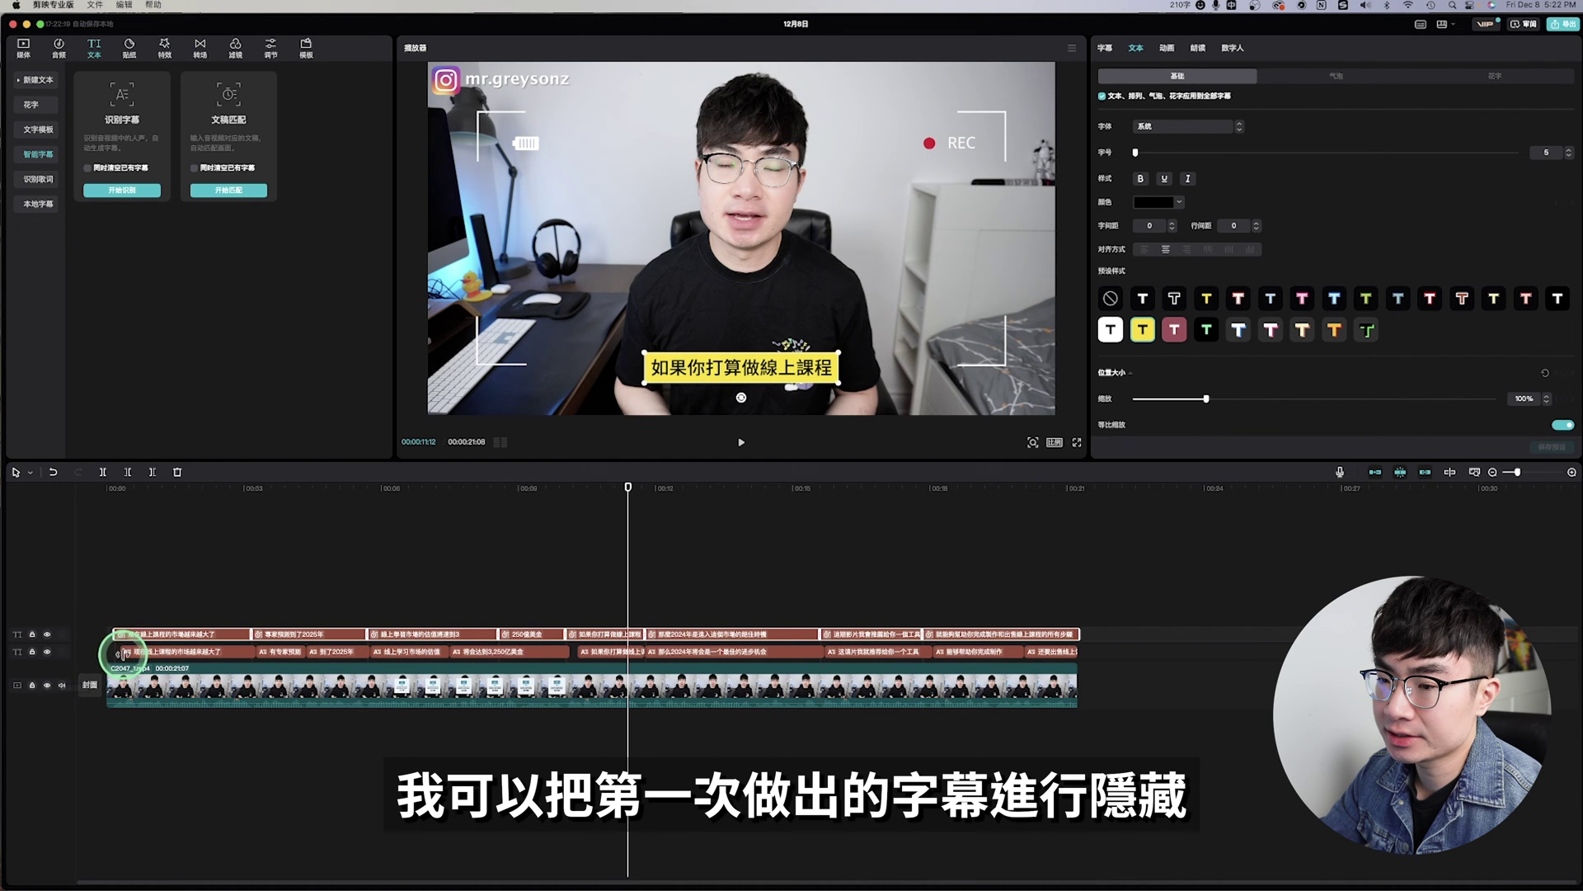
{"action": "left_click", "coordinate": [47, 651]}
{"action": "left_click", "coordinate": [602, 534]}
{"action": "left_click_drag", "start_coordinate": [602, 534], "coordinate": [839, 533]}
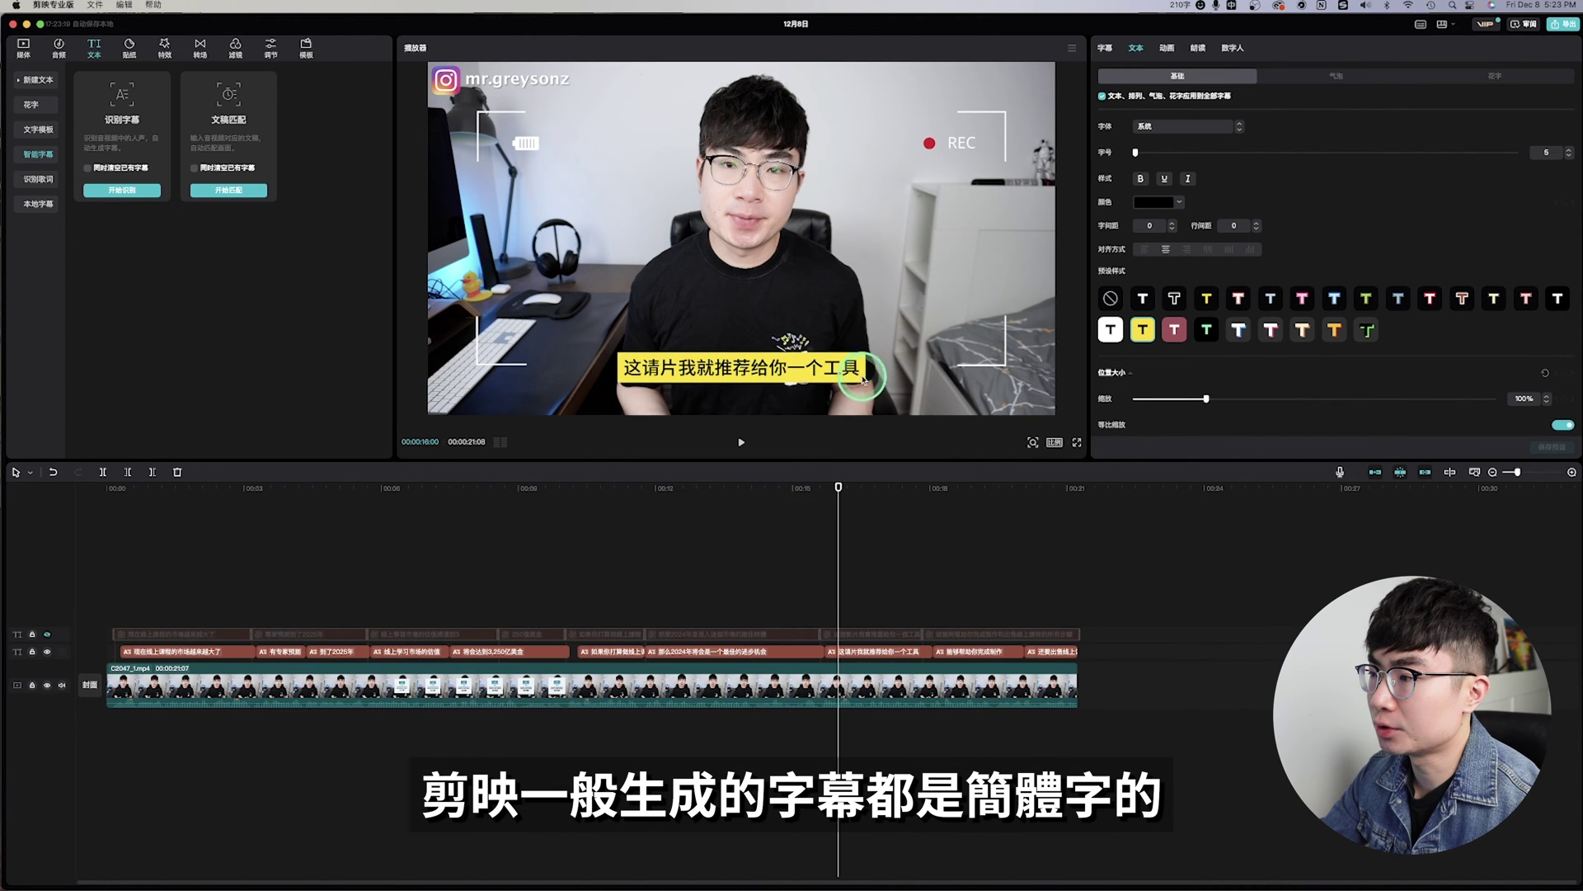
{"action": "left_click", "coordinate": [853, 376]}
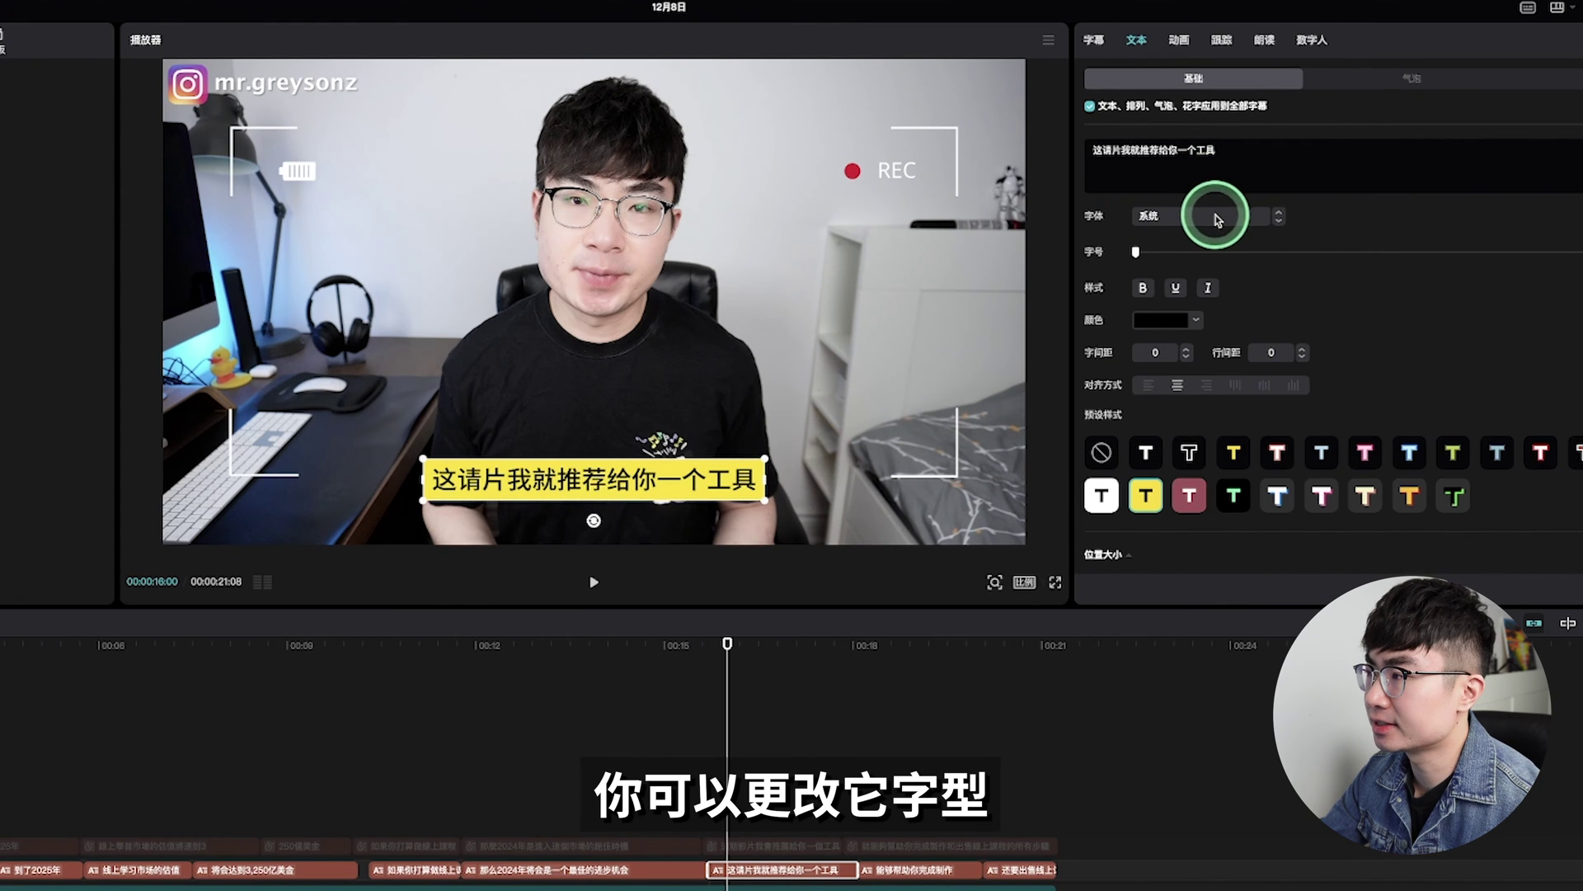
{"action": "left_click", "coordinate": [1206, 178]}
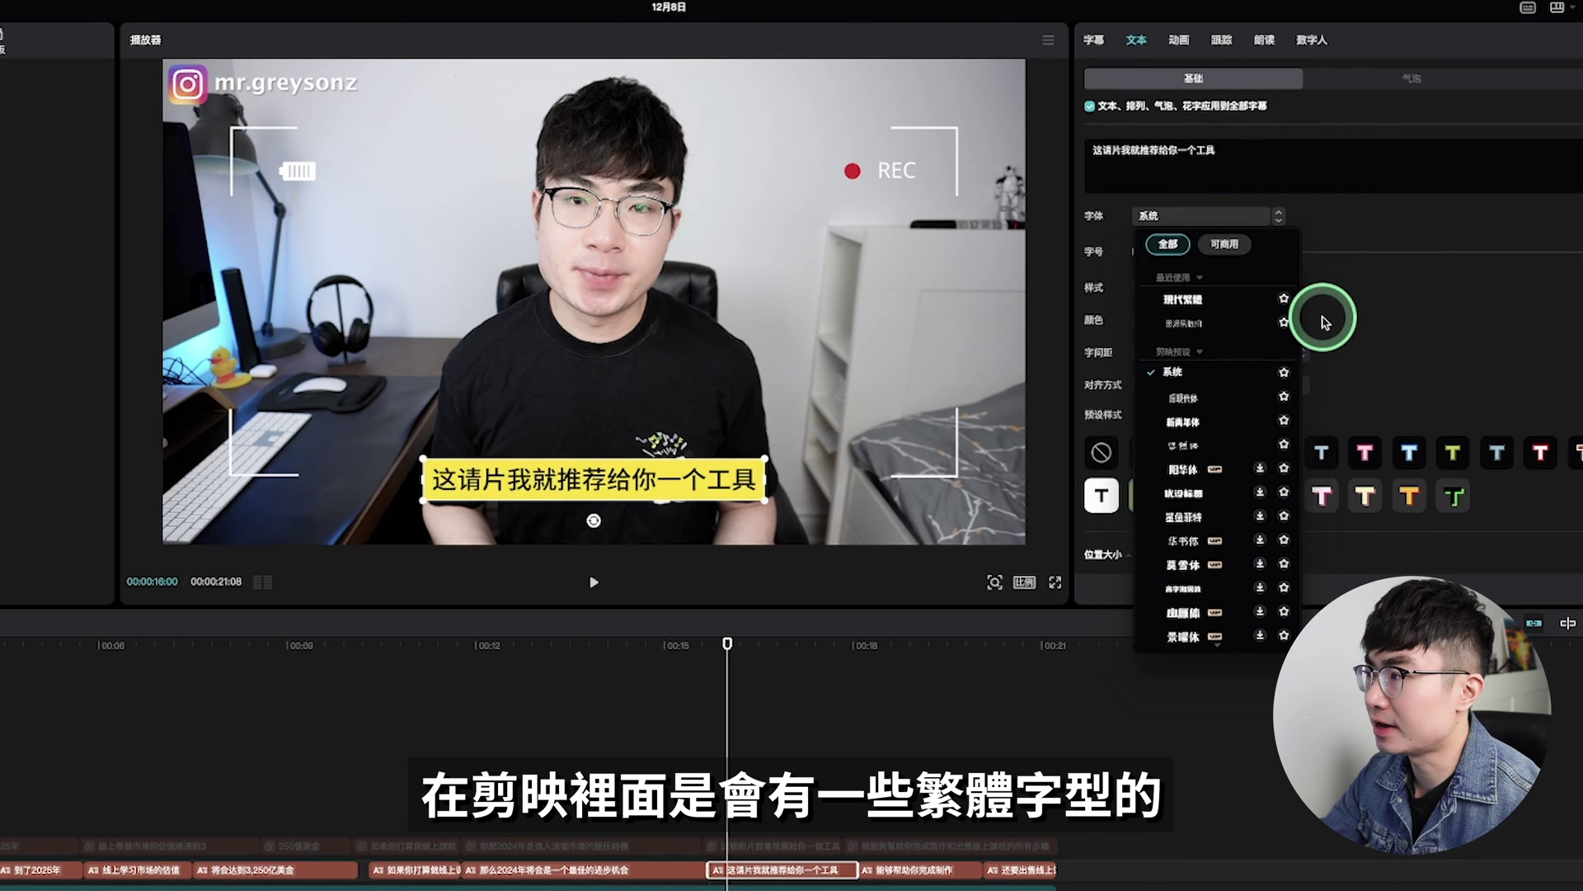
{"action": "left_click", "coordinate": [1249, 301]}
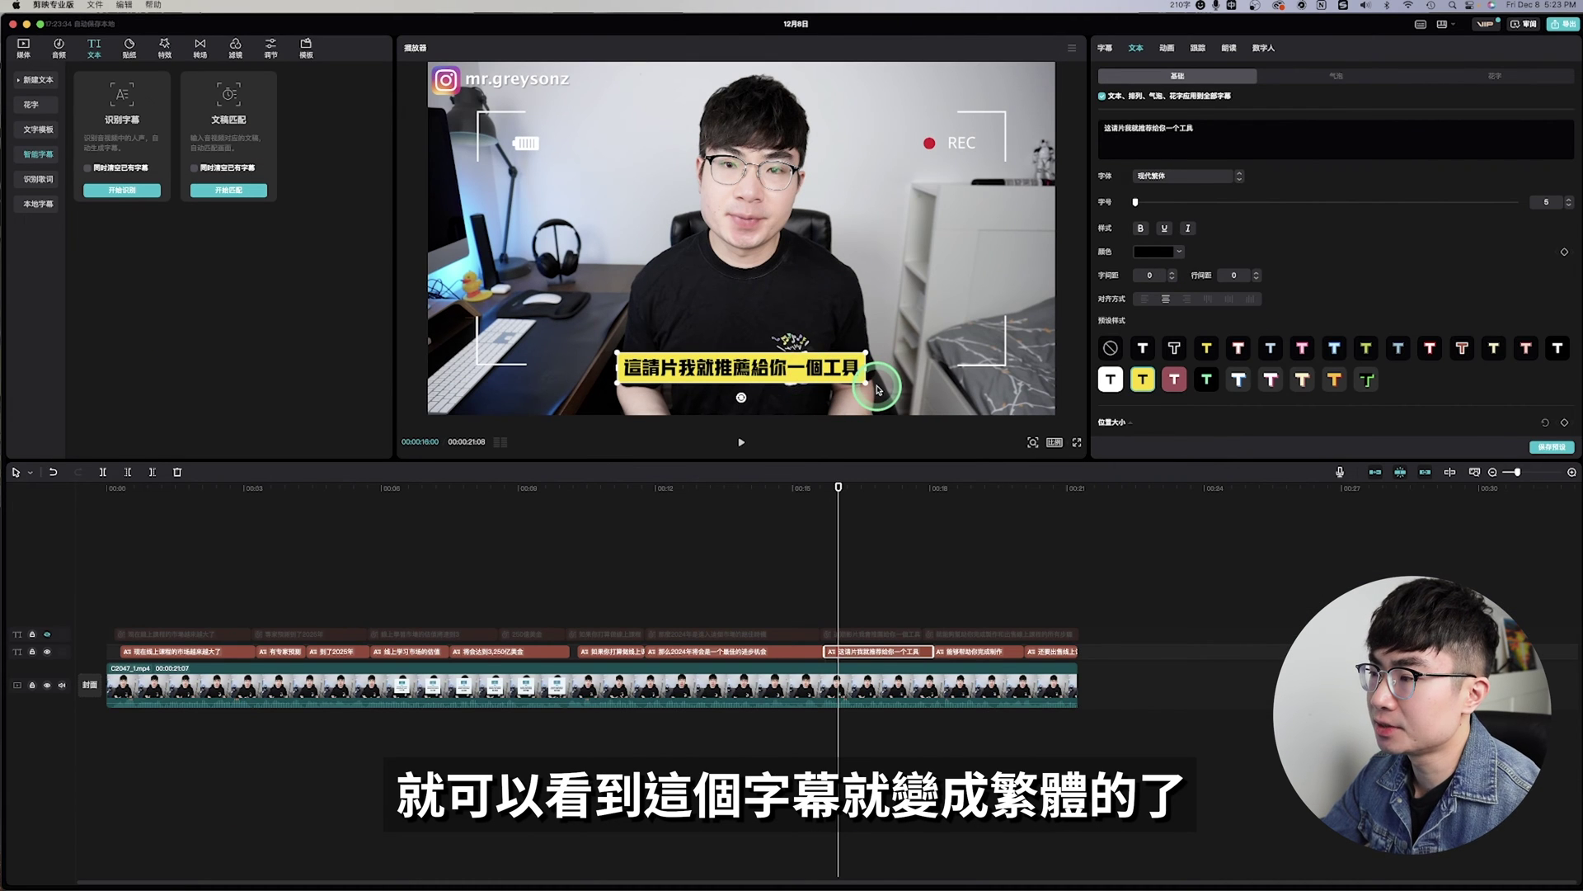
{"action": "left_click", "coordinate": [693, 516]}
{"action": "mouse_move", "coordinate": [694, 516]}
{"action": "left_mouse_down"}
{"action": "mouse_move", "coordinate": [367, 515]}
{"action": "mouse_move", "coordinate": [715, 540]}
{"action": "left_mouse_up"}
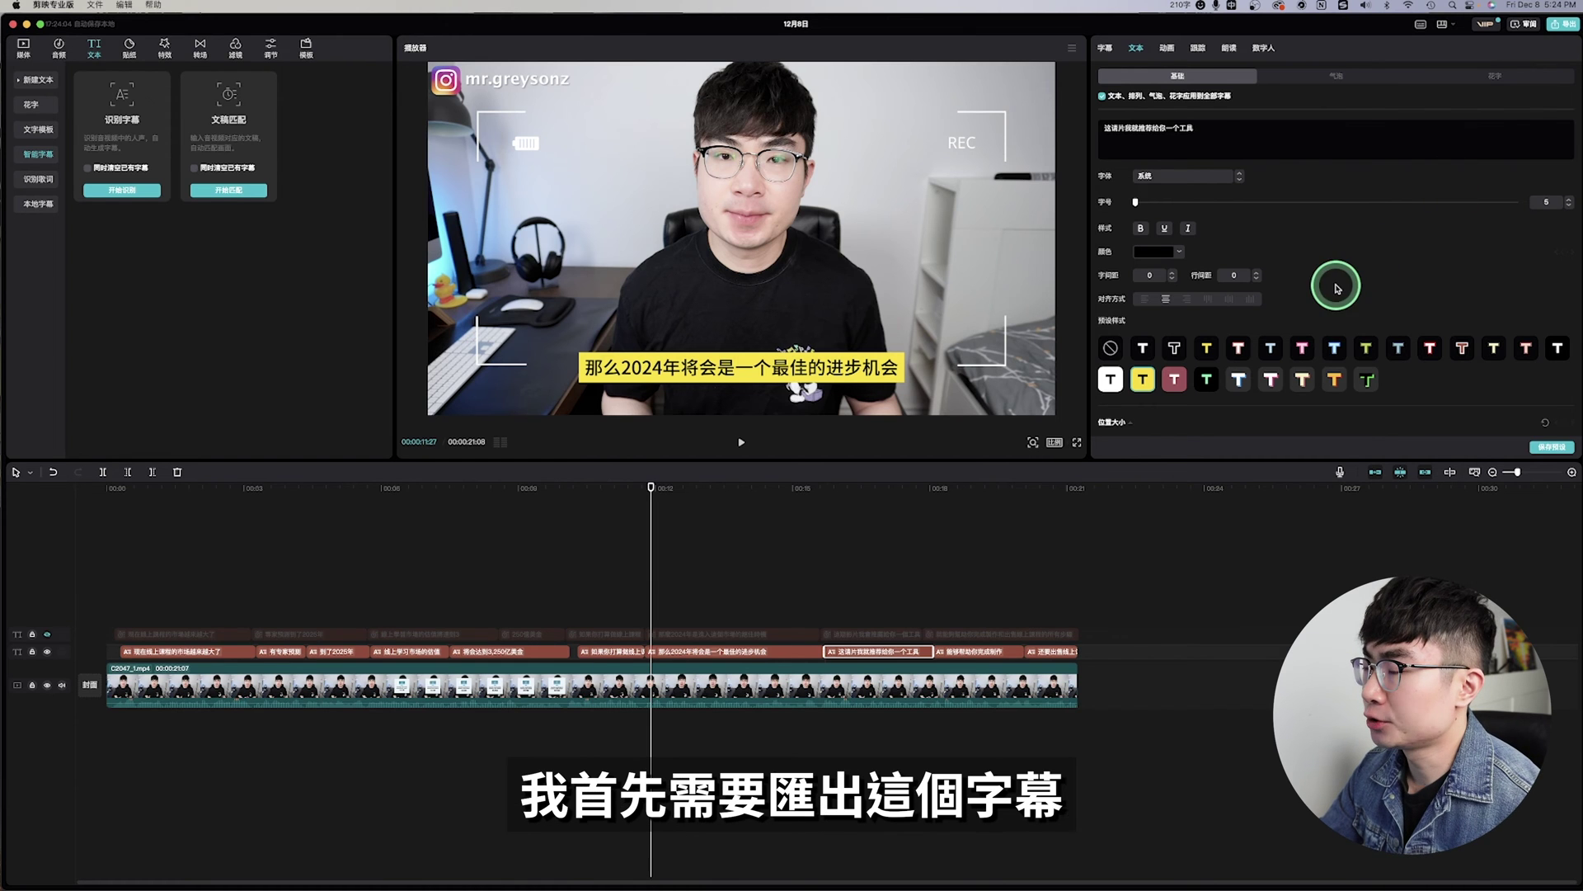
Export only the subtitles as an SRT file titled 简体字幕
{"action": "left_click", "coordinate": [131, 629]}
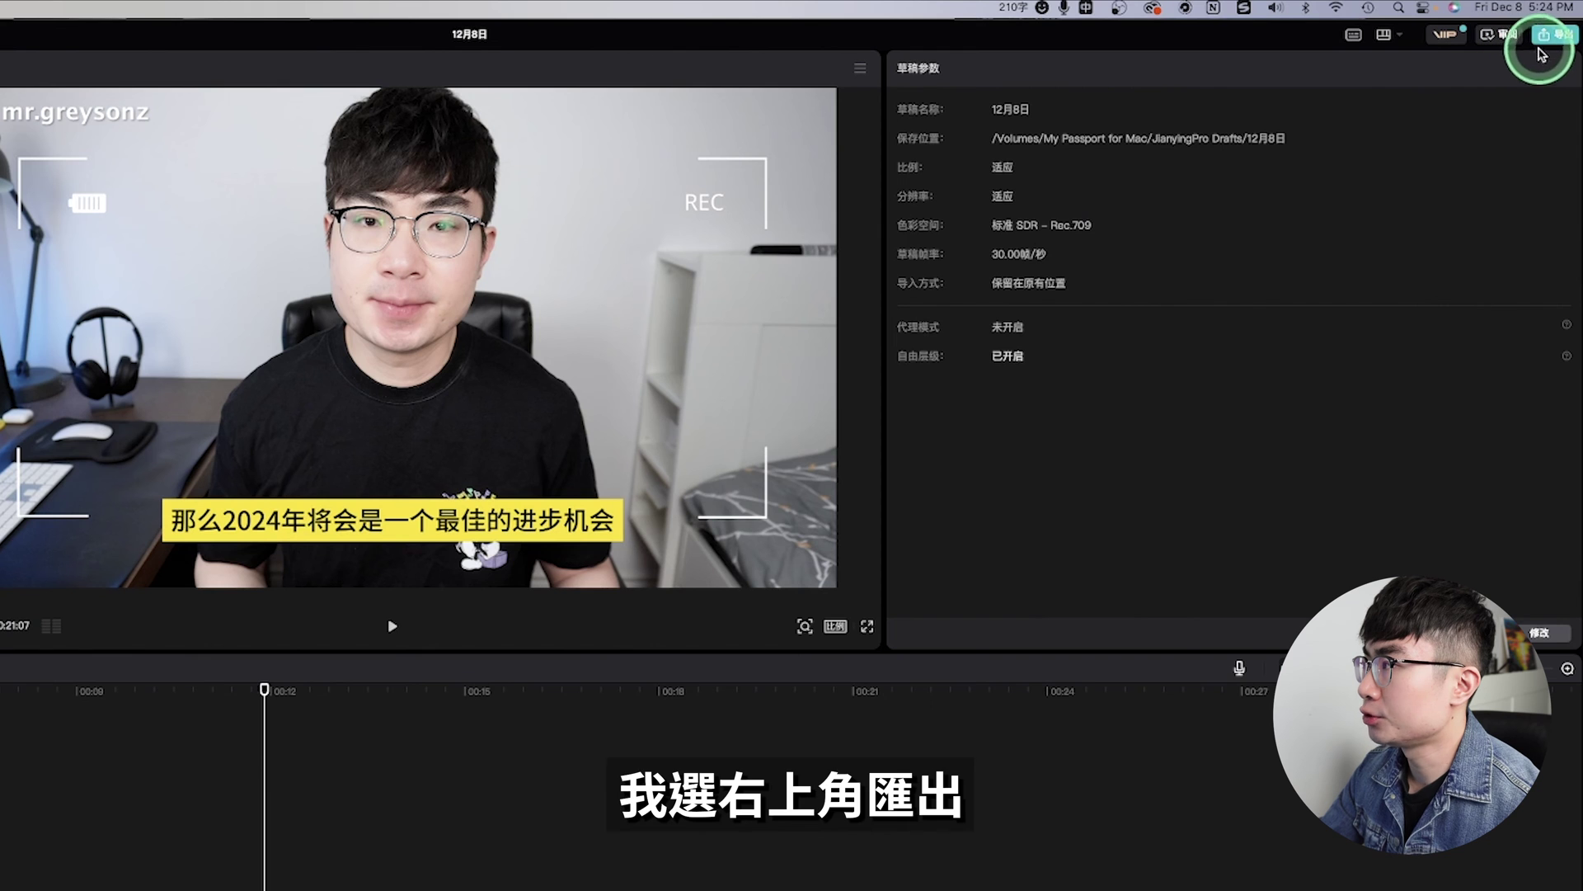
{"action": "left_click", "coordinate": [1553, 48]}
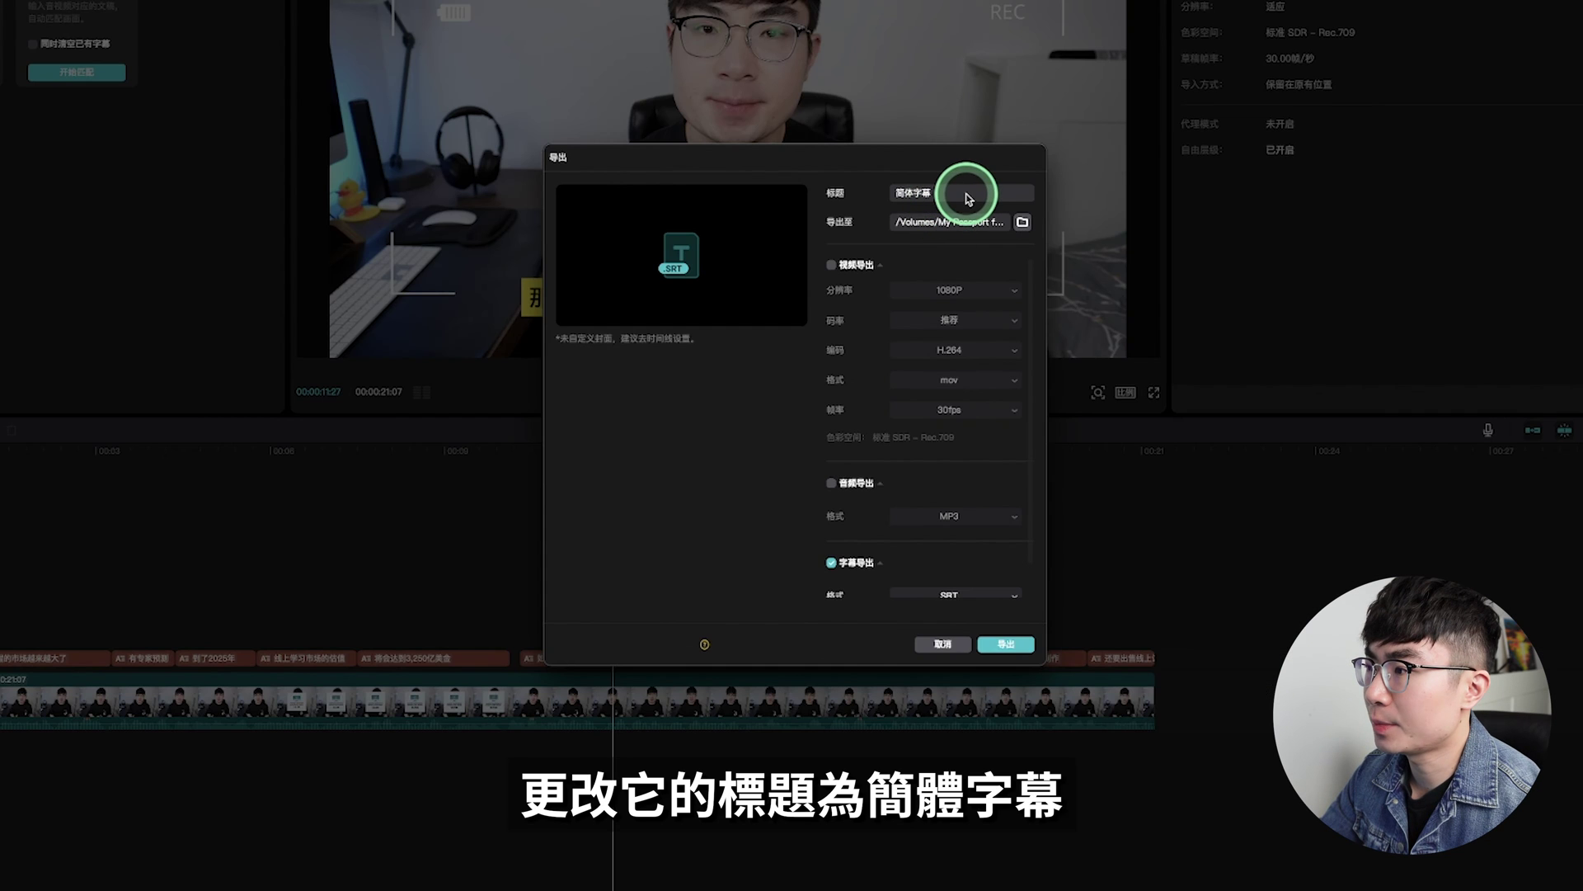
{"action": "scroll", "coordinate": [890, 541], "scroll_direction": "down", "scroll_amount": 2}
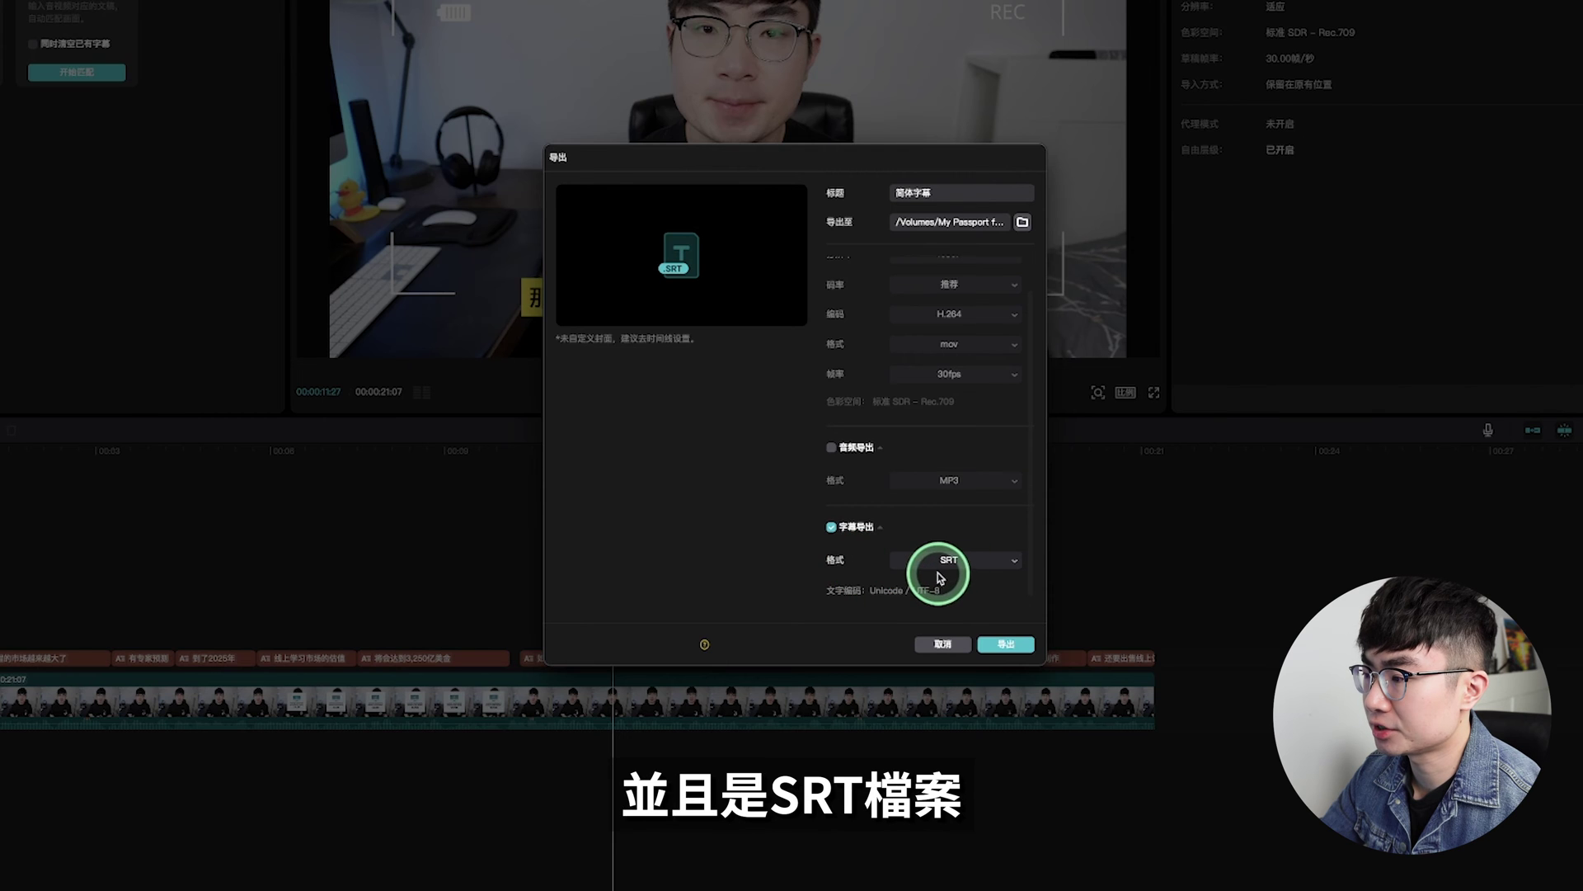
{"action": "left_click", "coordinate": [1014, 644]}
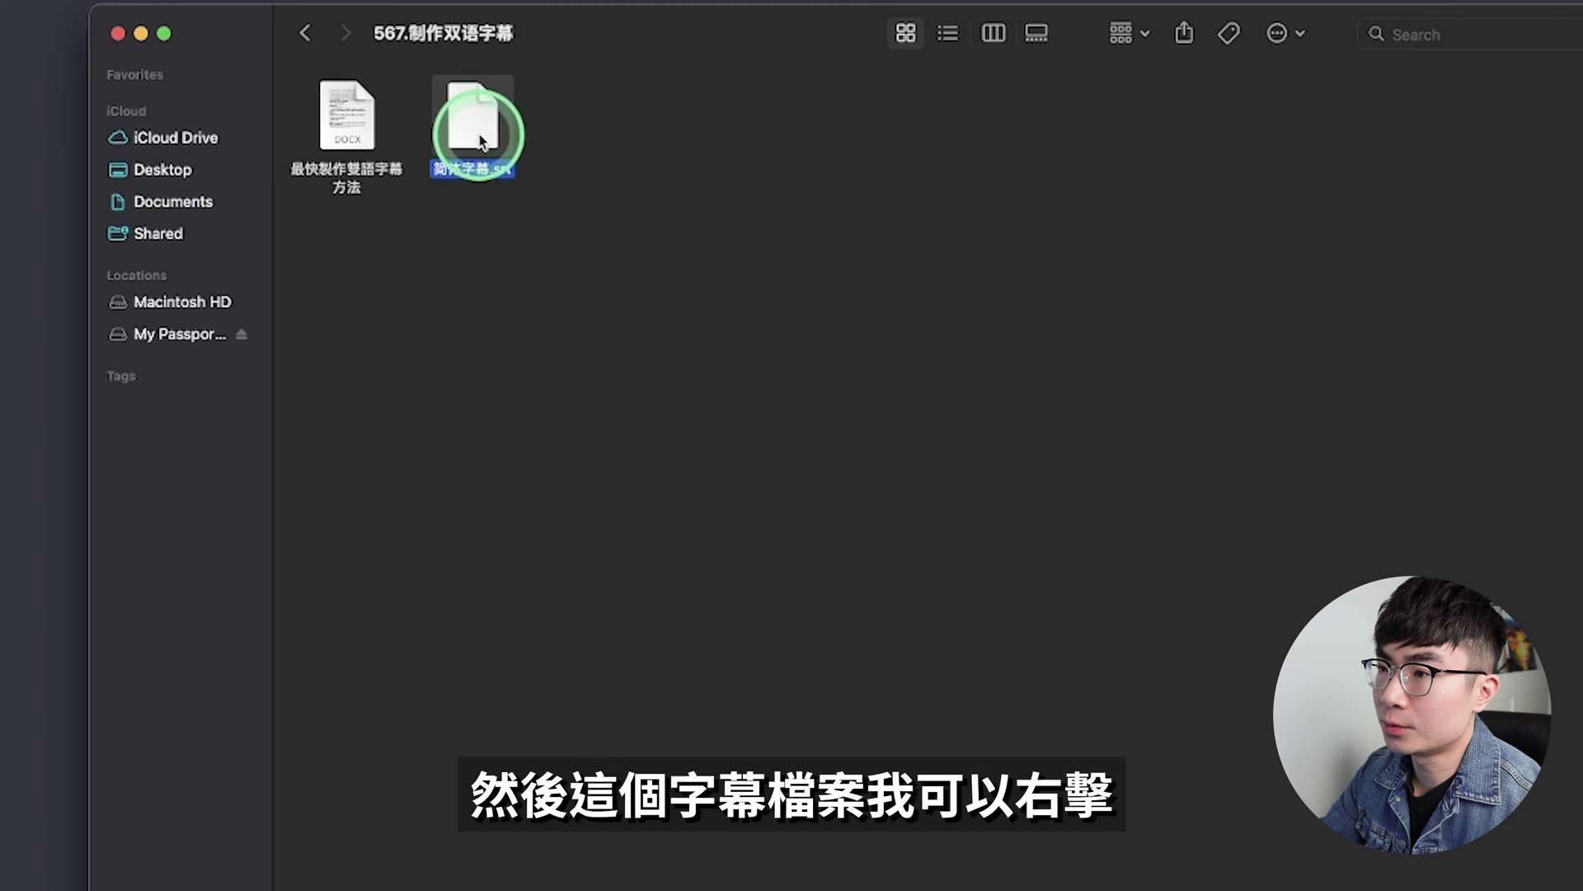
Open 简体字幕.srt in TextEdit through Open With
{"action": "right_click", "coordinate": [481, 142]}
{"action": "mouse_move", "coordinate": [627, 171]}
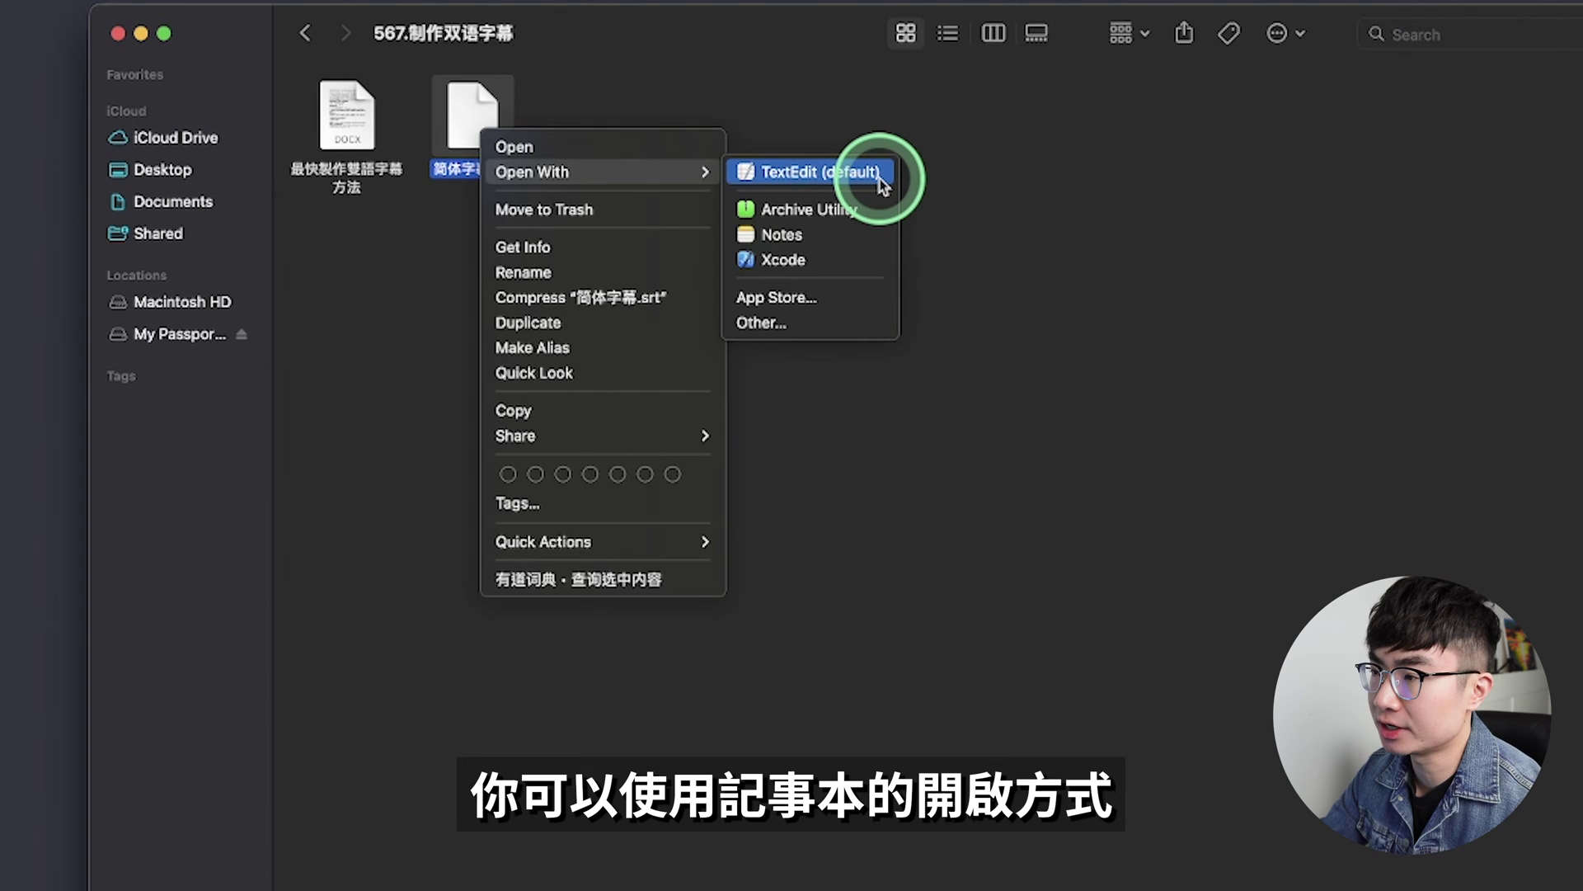
{"action": "left_click", "coordinate": [882, 185]}
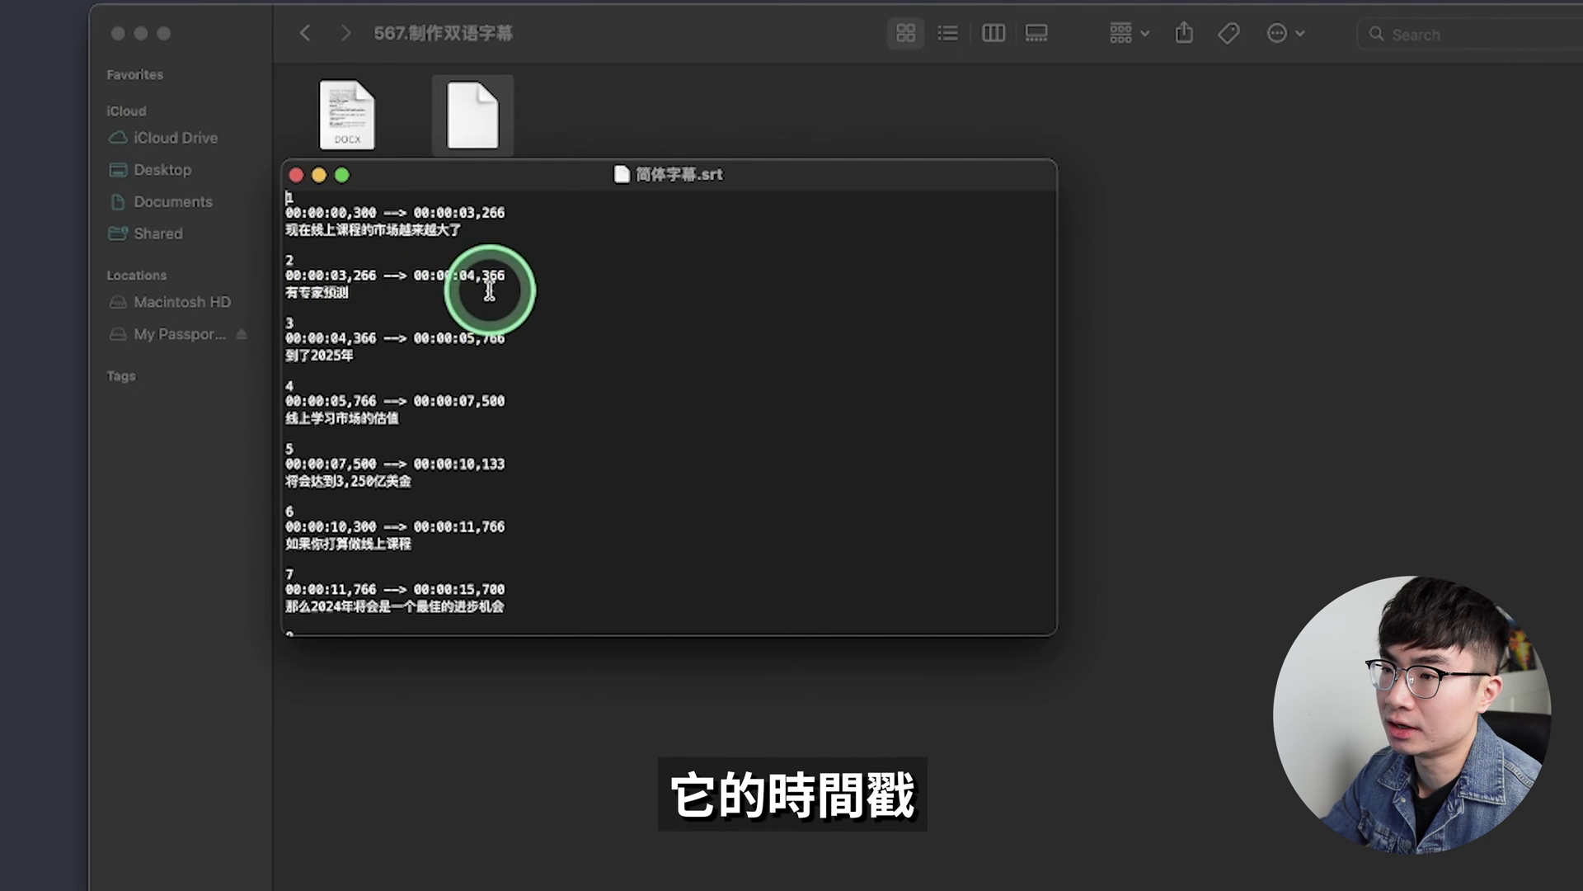
Scroll through the timestamps and subtitle lines of 简体字幕.srt in TextEdit
{"action": "scroll", "coordinate": [608, 381], "scroll_direction": "down", "scroll_amount": 5}
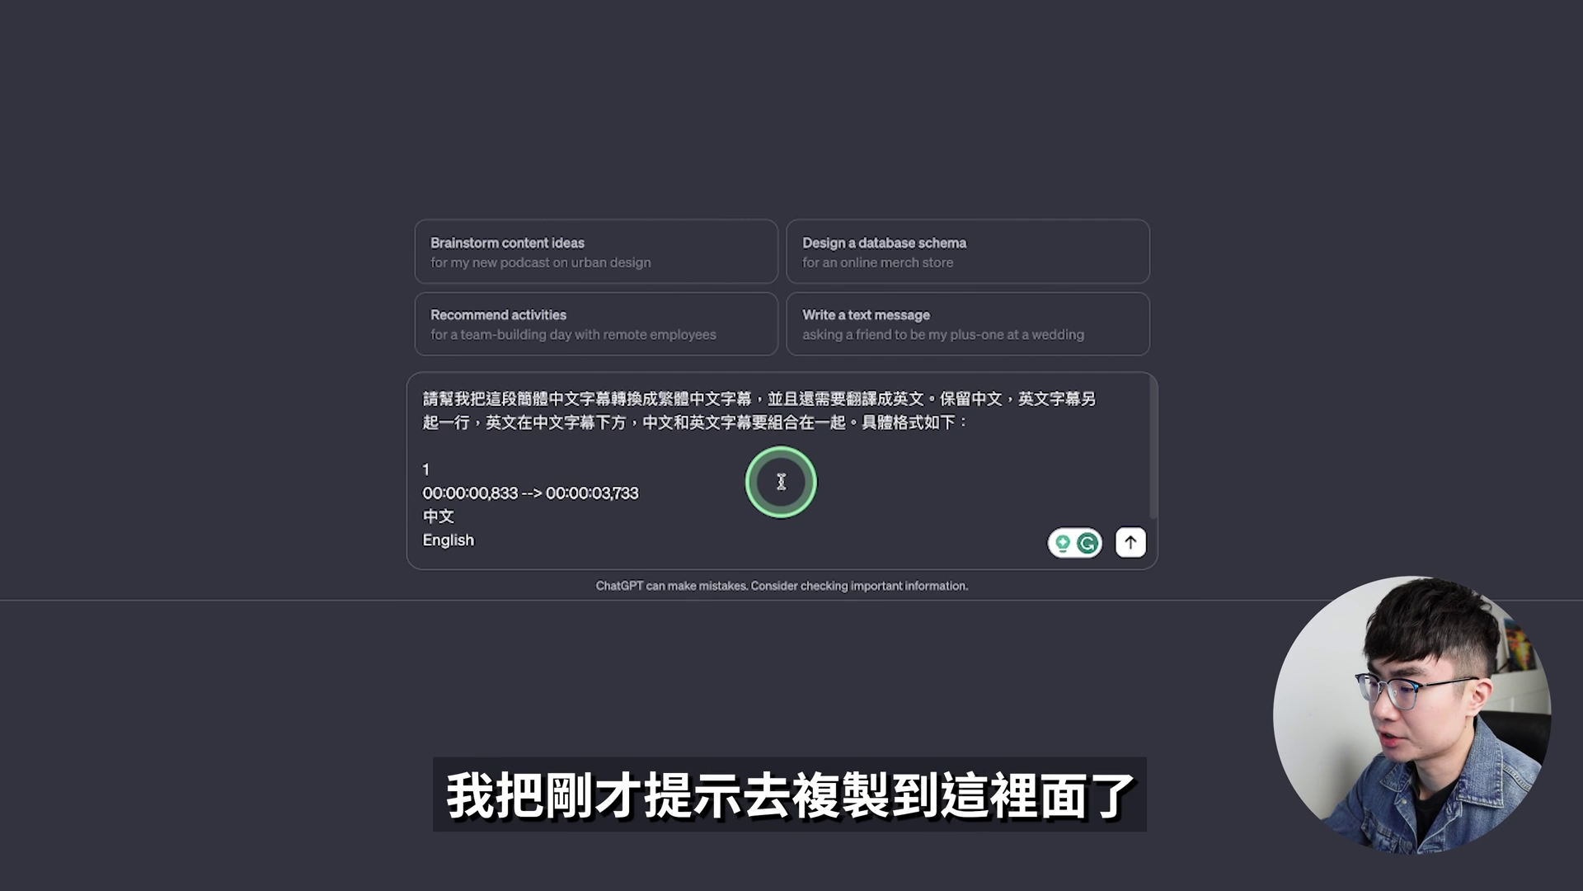
Add the line '以下是提供給你的中文簡體字幕文件：' and paste the full SRT text into the ChatGPT prompt
{"action": "key", "text": "Return"}
{"action": "key", "text": "Return"}
{"action": "type", "text": "以下是提供給你的中文簡體字幕文件："}
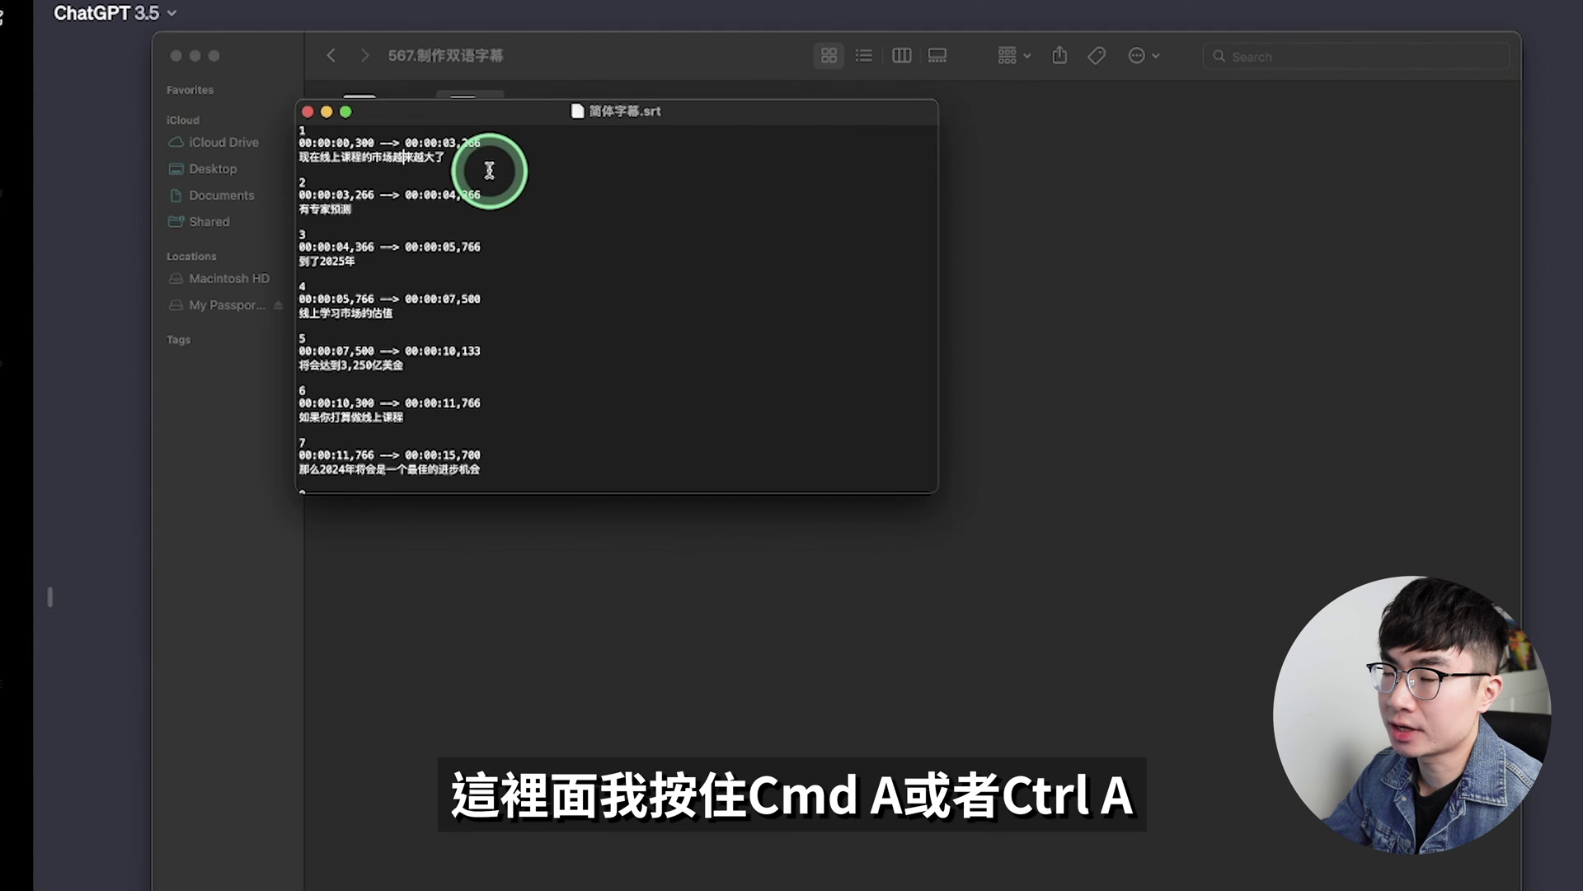
{"action": "key", "text": "super+a"}
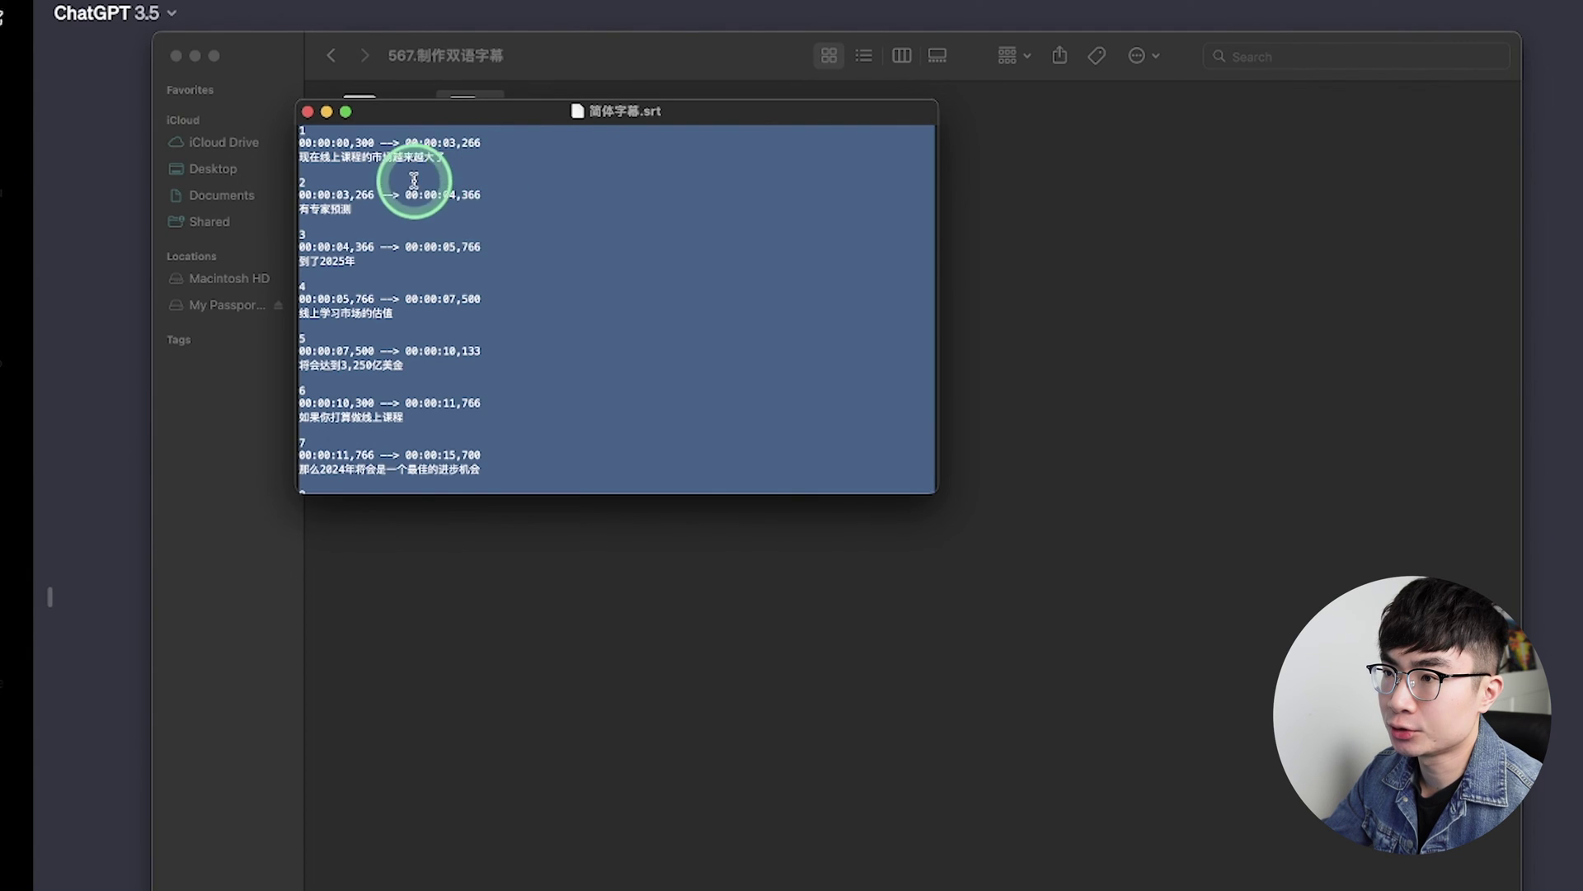
{"action": "right_click", "coordinate": [444, 193]}
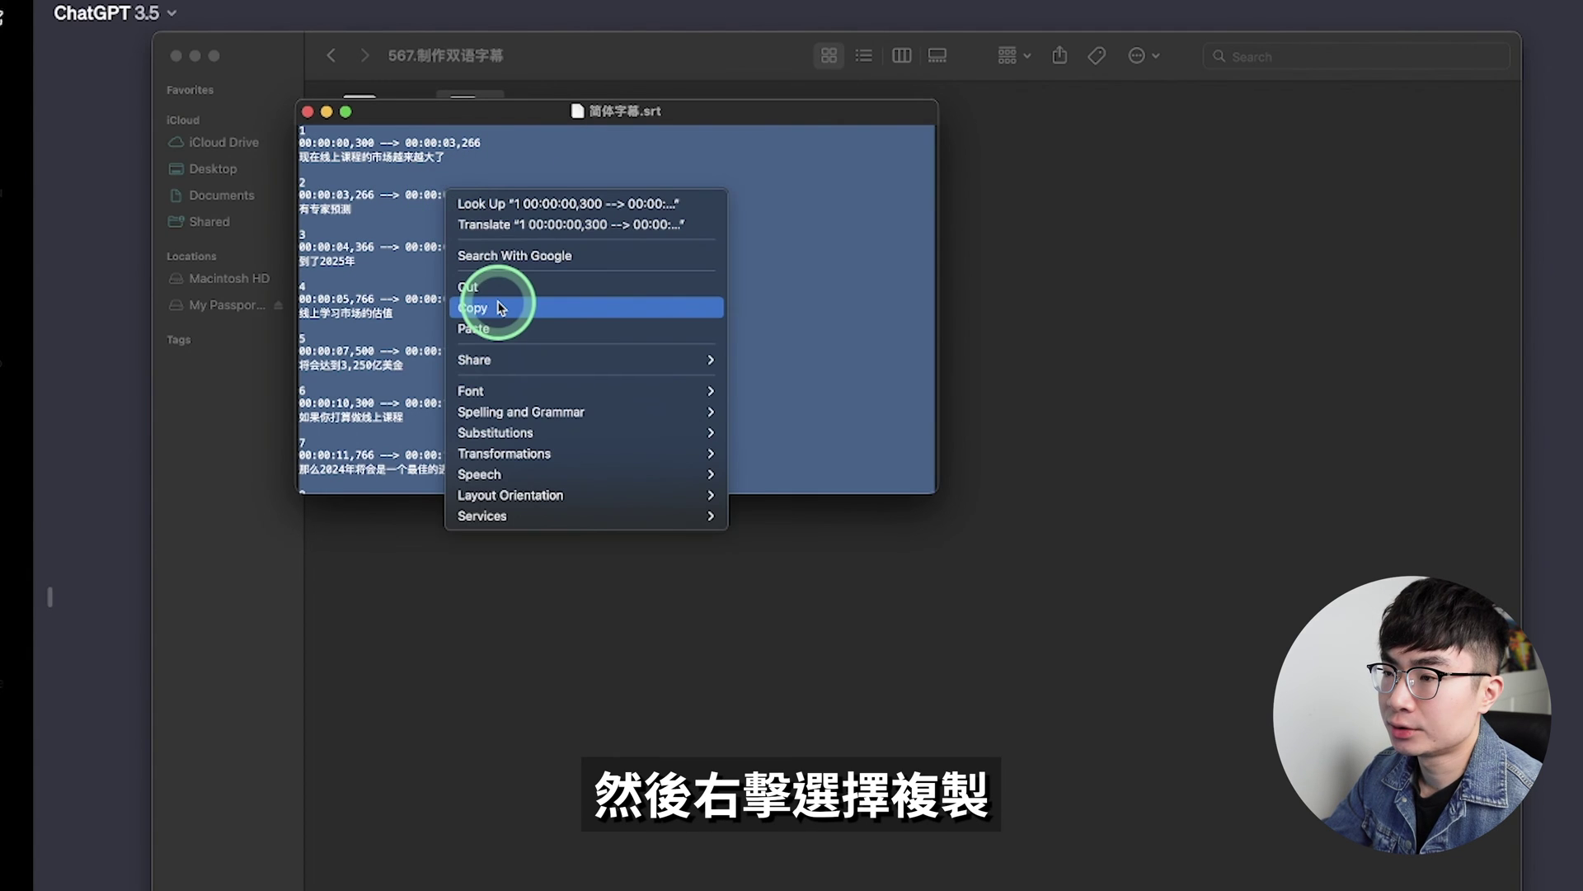
{"action": "left_click", "coordinate": [500, 307]}
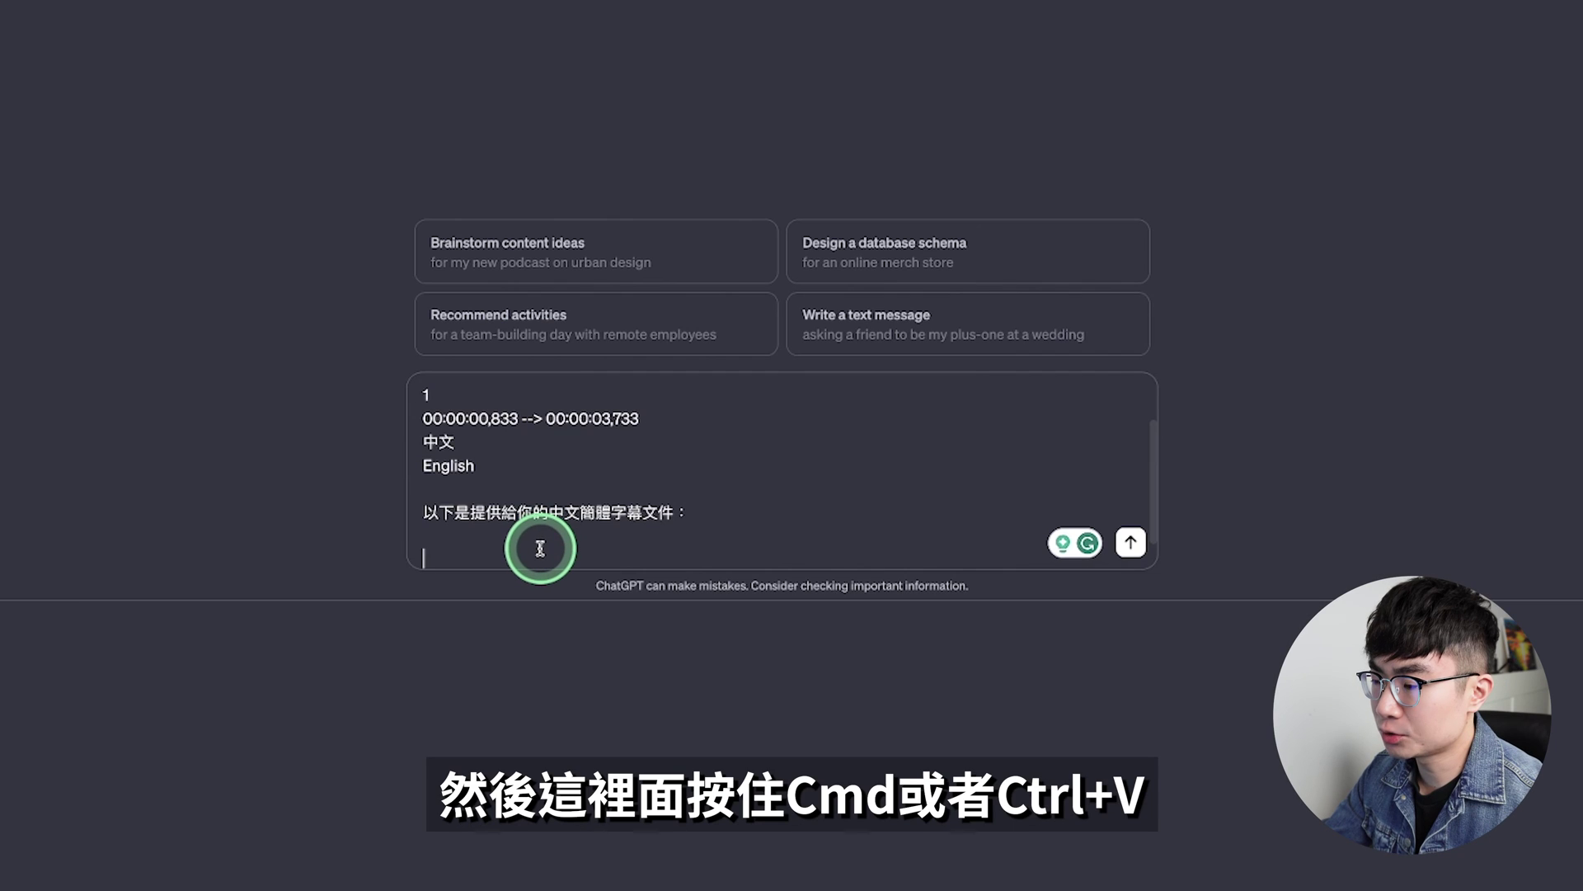
{"action": "key", "text": "super+v"}
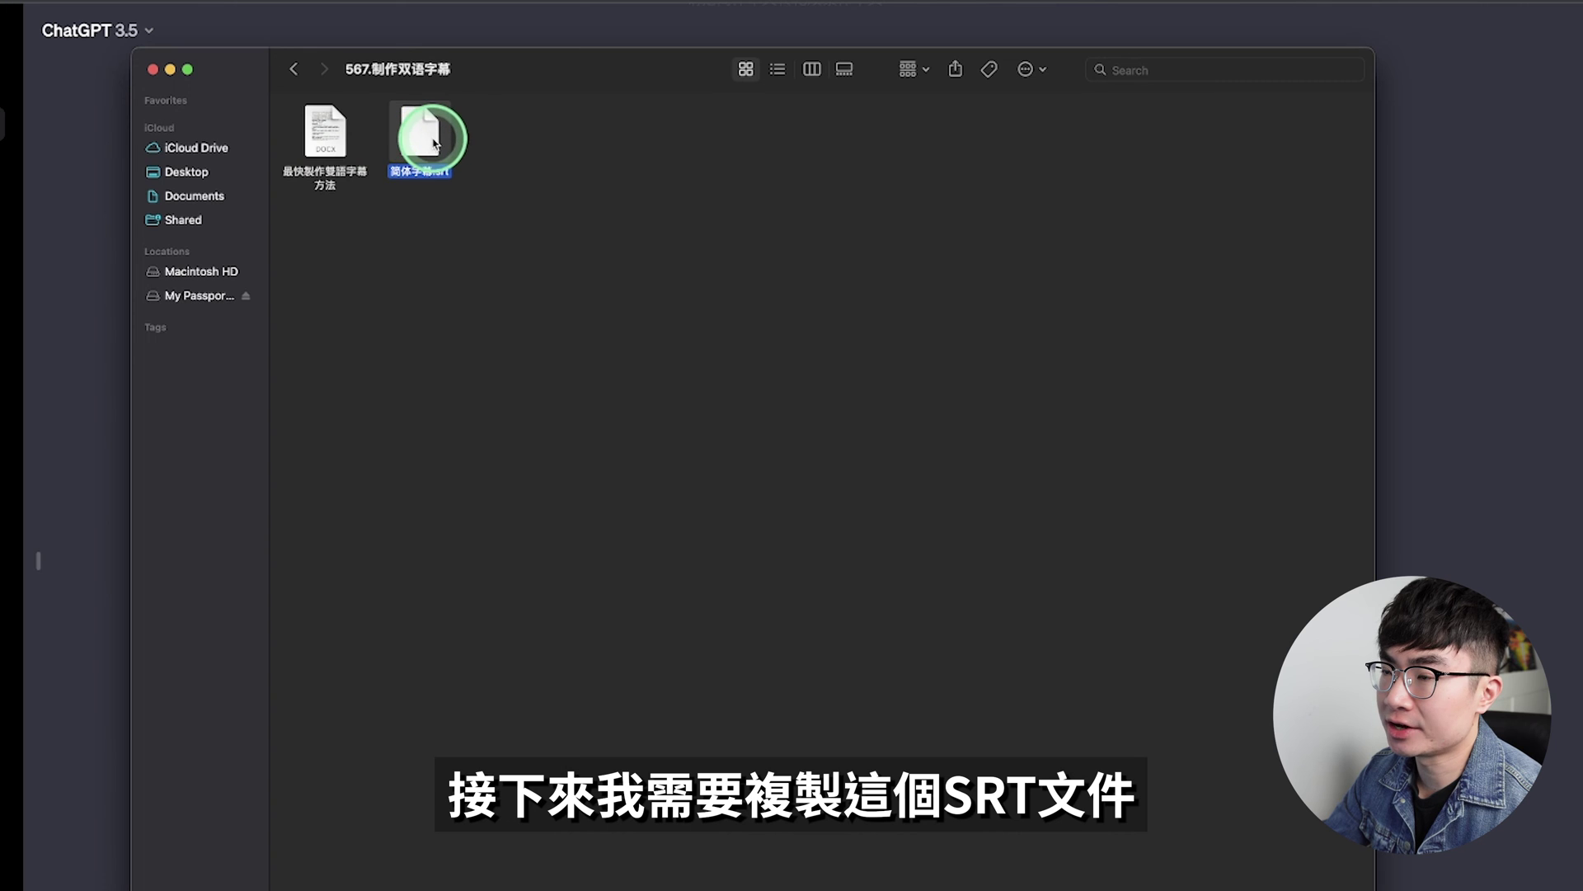
Copy and paste 简体字幕.srt in the 567.制作双语字幕 folder, renaming the duplicate 双语字幕.srt
{"action": "right_click", "coordinate": [431, 144]}
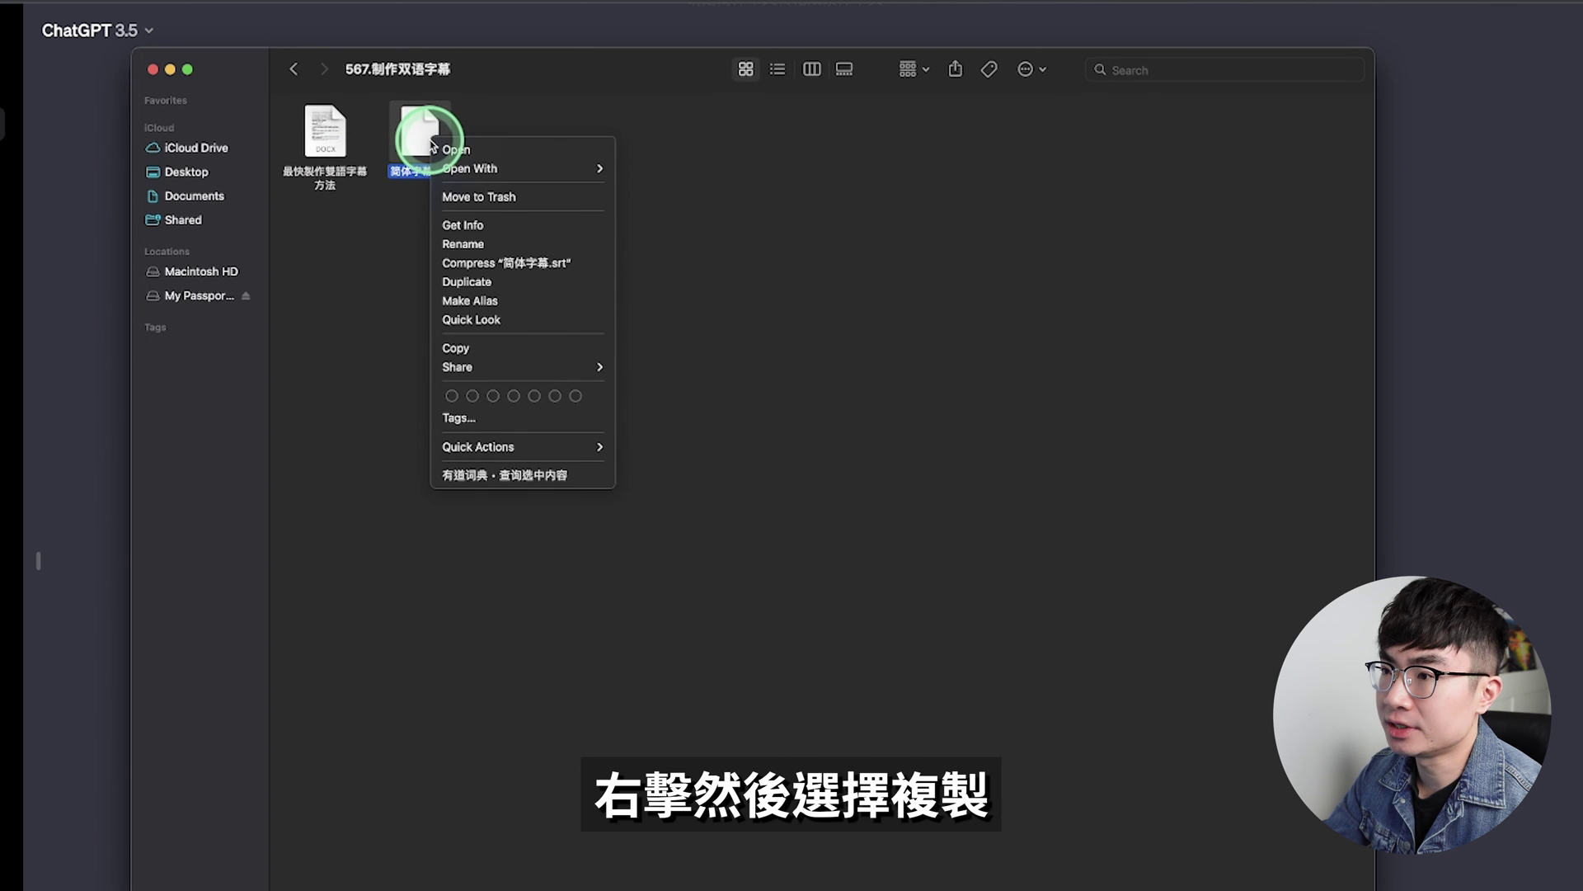
{"action": "left_click", "coordinate": [542, 347]}
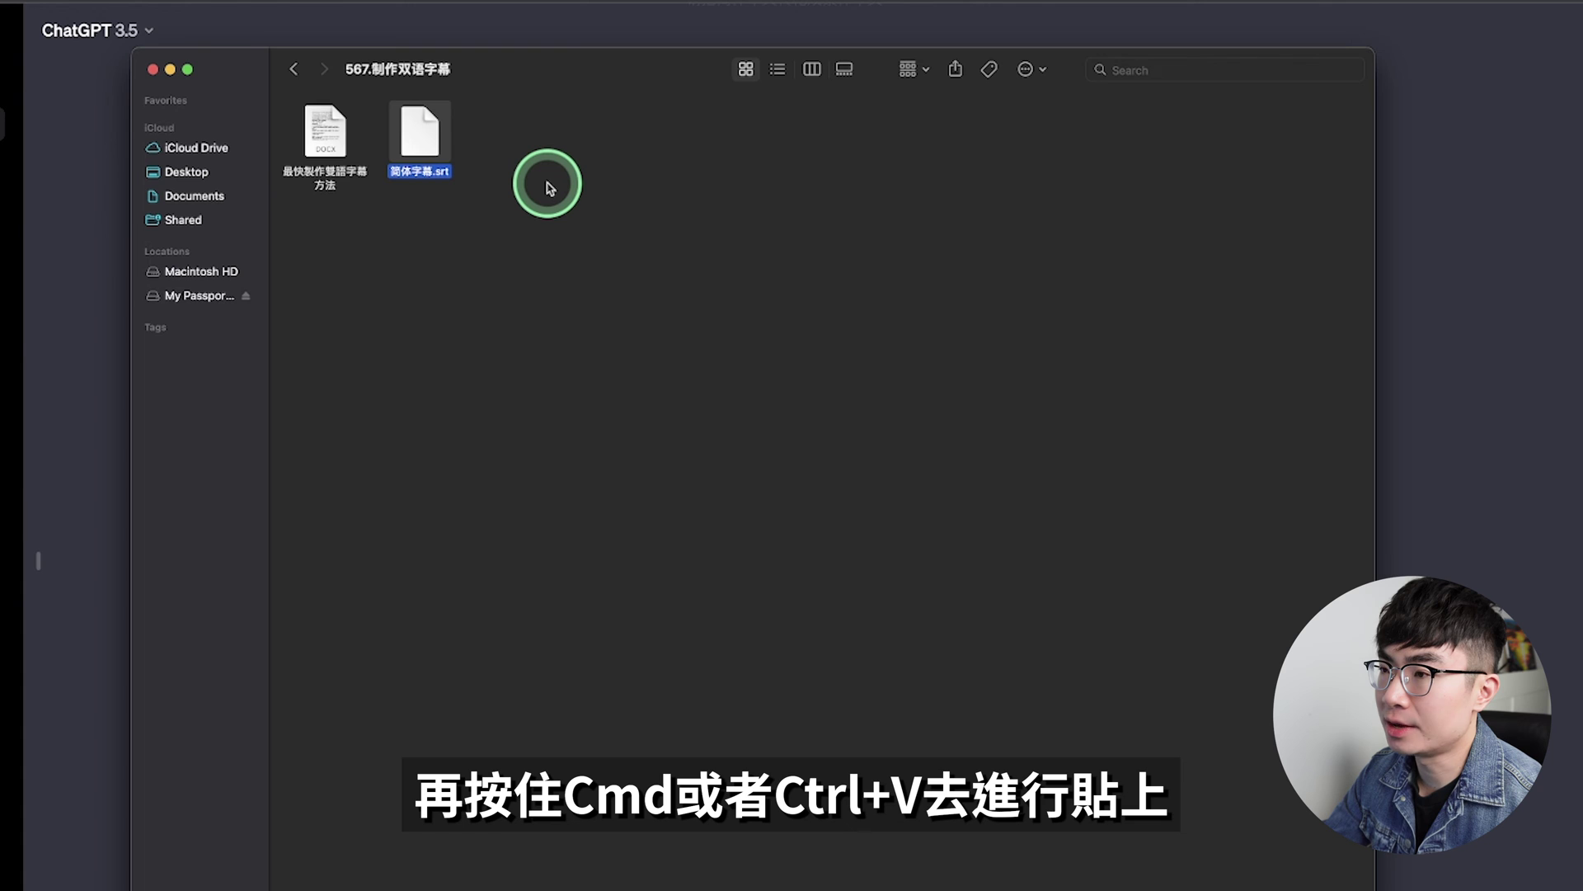
{"action": "key", "text": "super+v"}
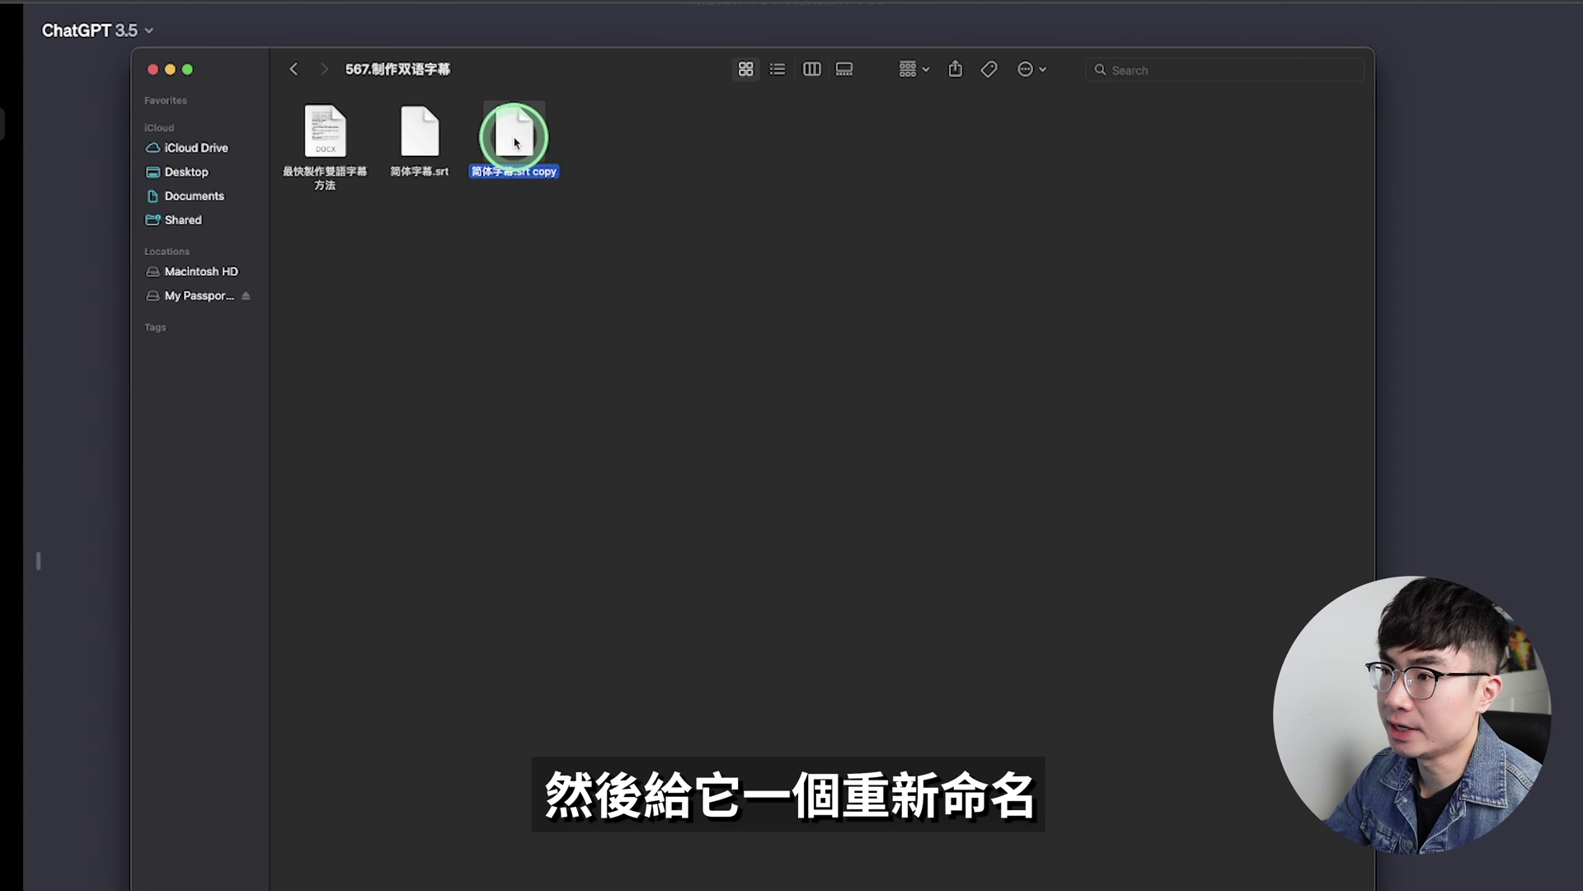
{"action": "right_click", "coordinate": [515, 142]}
{"action": "left_click", "coordinate": [549, 236]}
{"action": "type", "text": "双语字幕"}
{"action": "key", "text": "Return"}
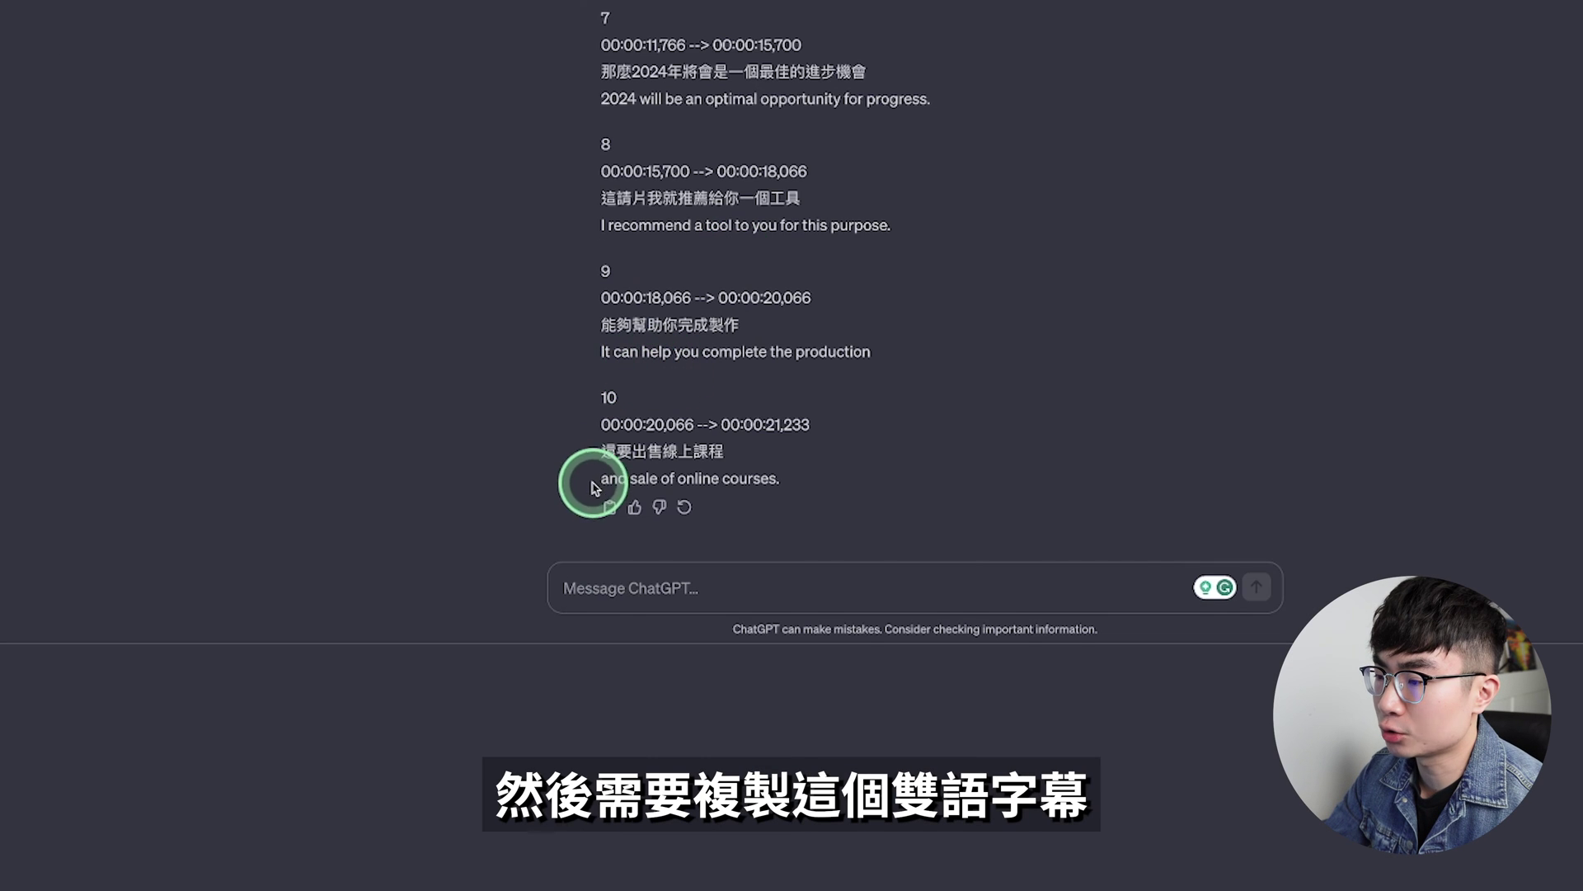
Copy ChatGPT's bilingual reply and paste it over everything in 双语字幕.srt
{"action": "left_click", "coordinate": [609, 510]}
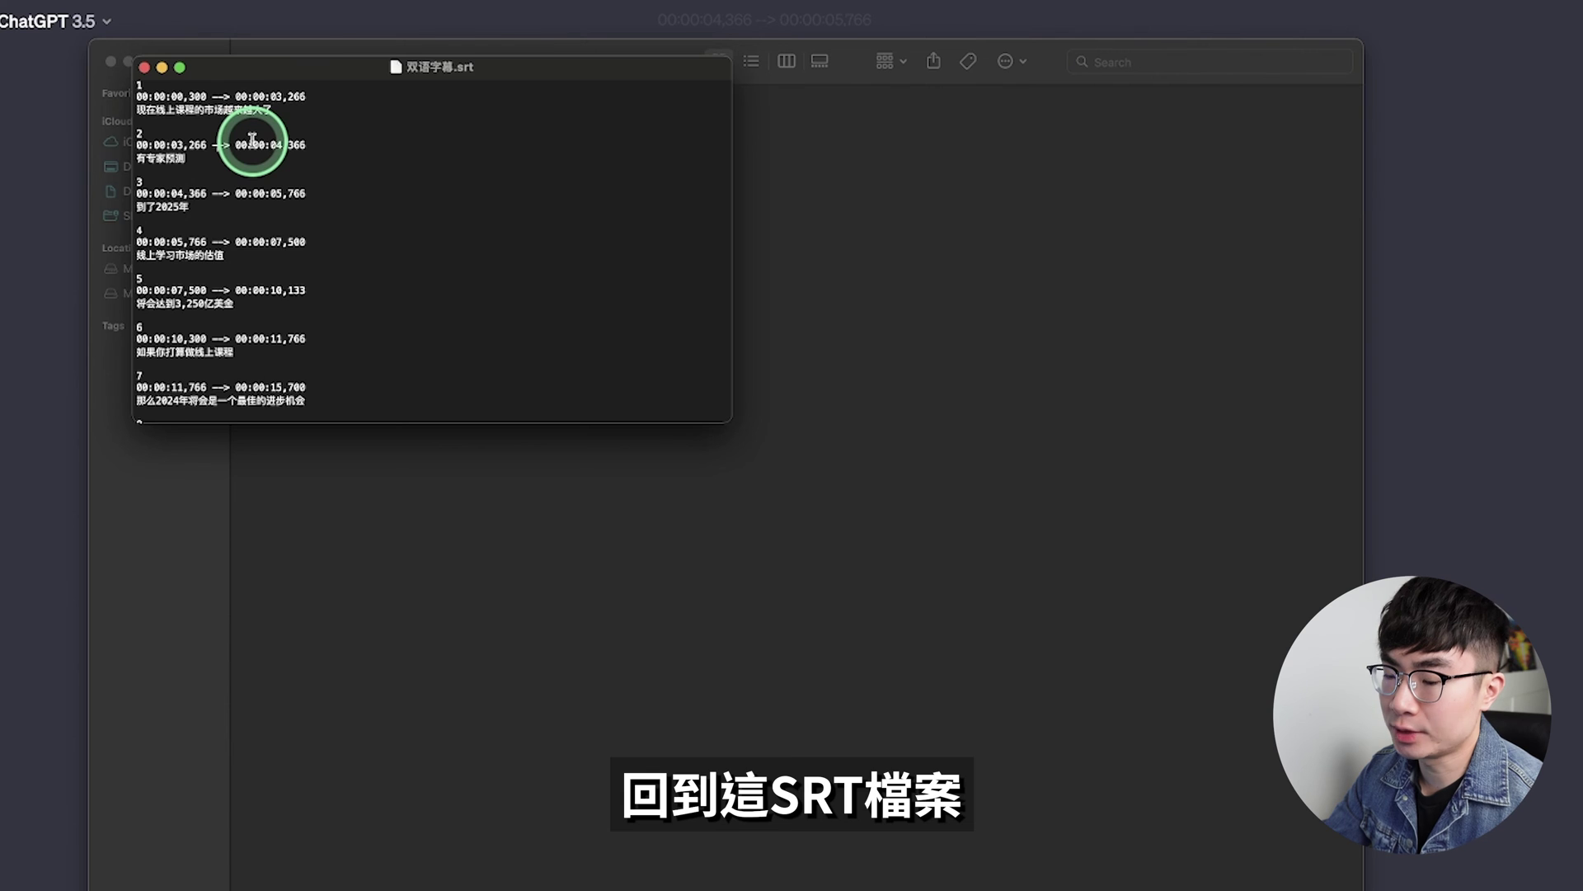
{"action": "key", "text": "super+a"}
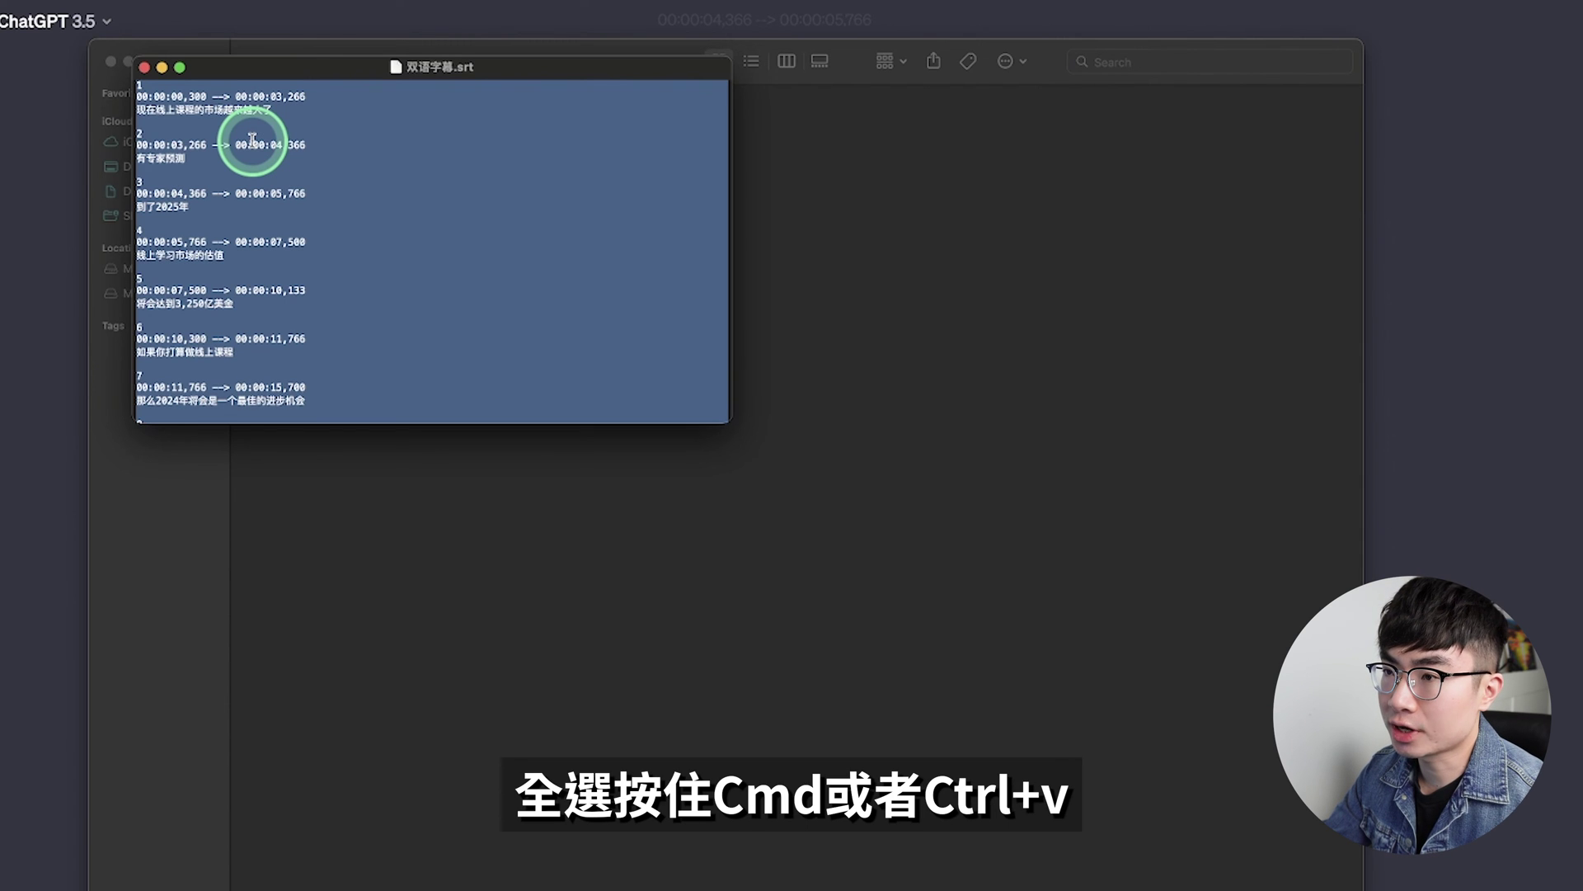
{"action": "key", "text": "super+v"}
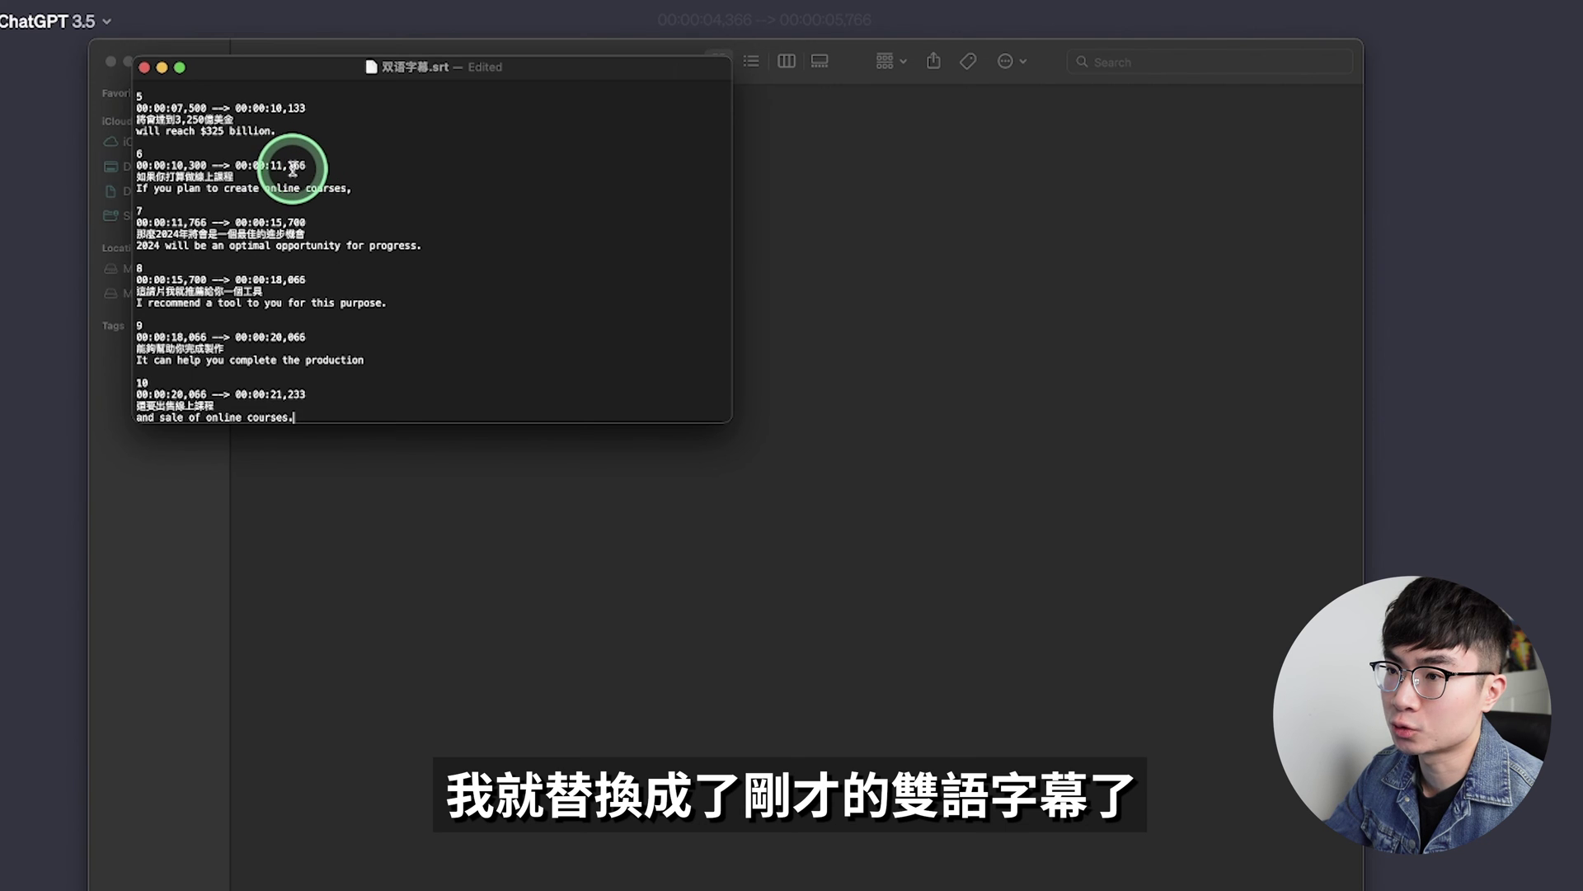
{"action": "scroll", "coordinate": [293, 170], "scroll_direction": "up", "scroll_amount": 5}
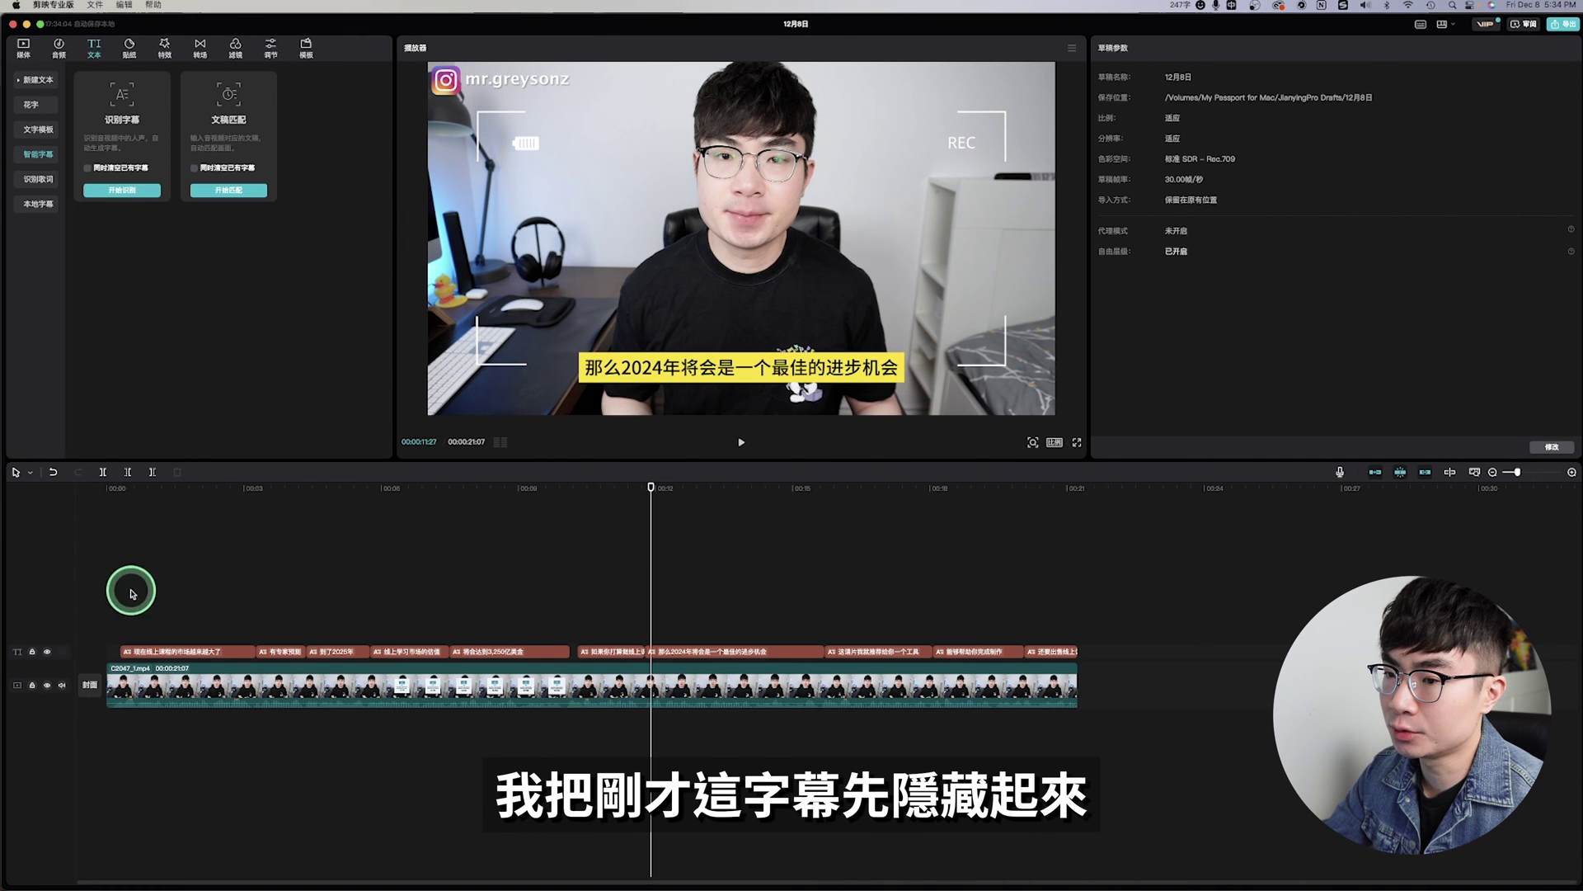
Hide the original subtitle track and place 双语字幕.srt from Local Subtitles onto the timeline
{"action": "left_click", "coordinate": [56, 651]}
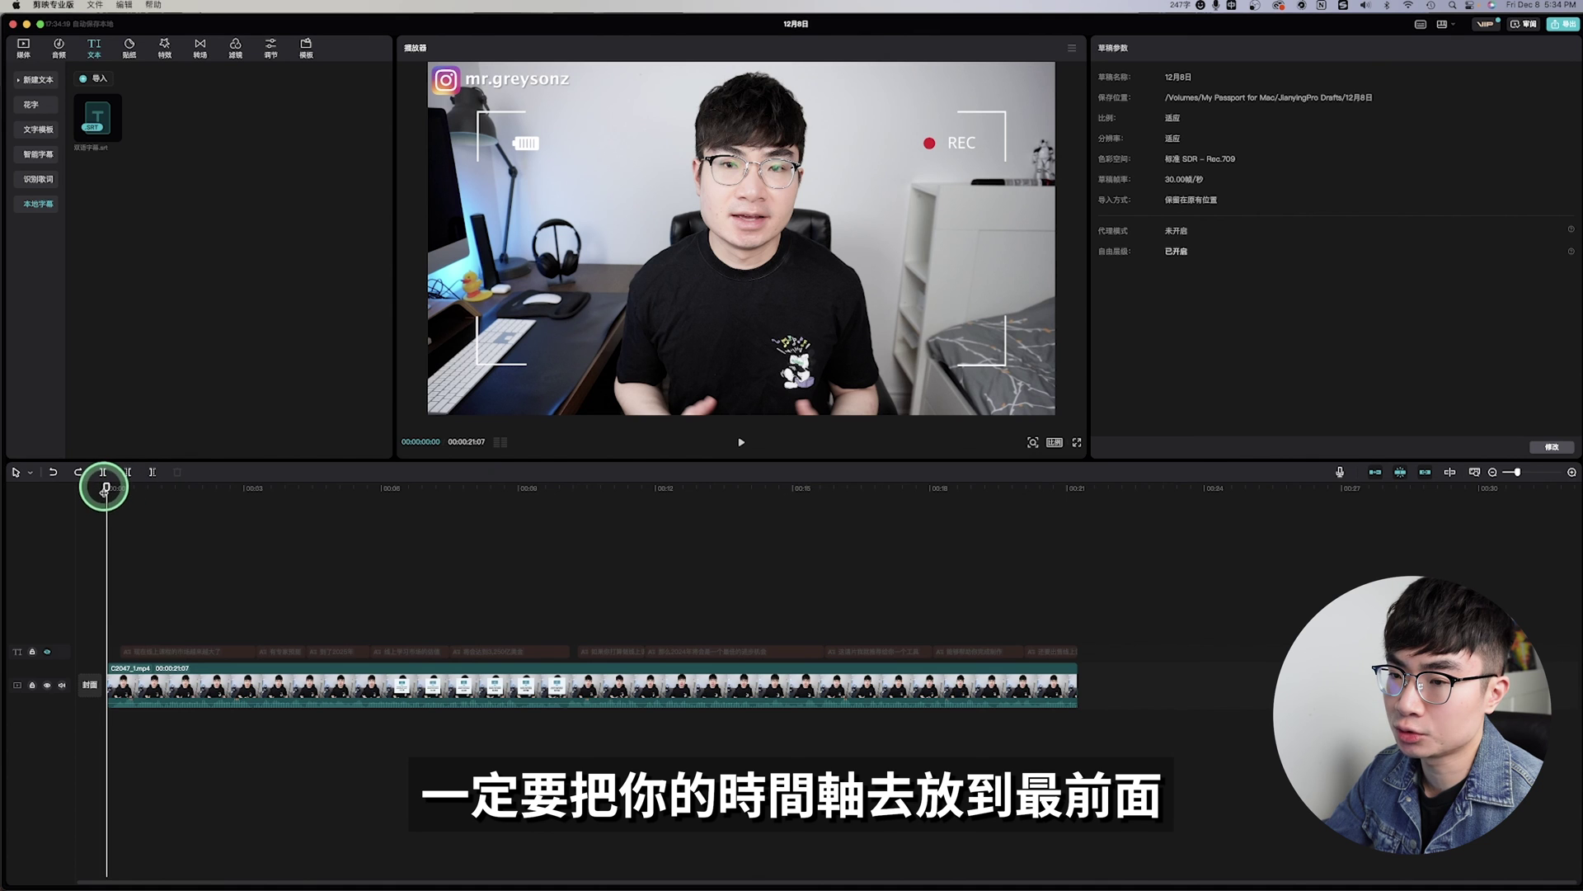
{"action": "left_click", "coordinate": [1157, 213]}
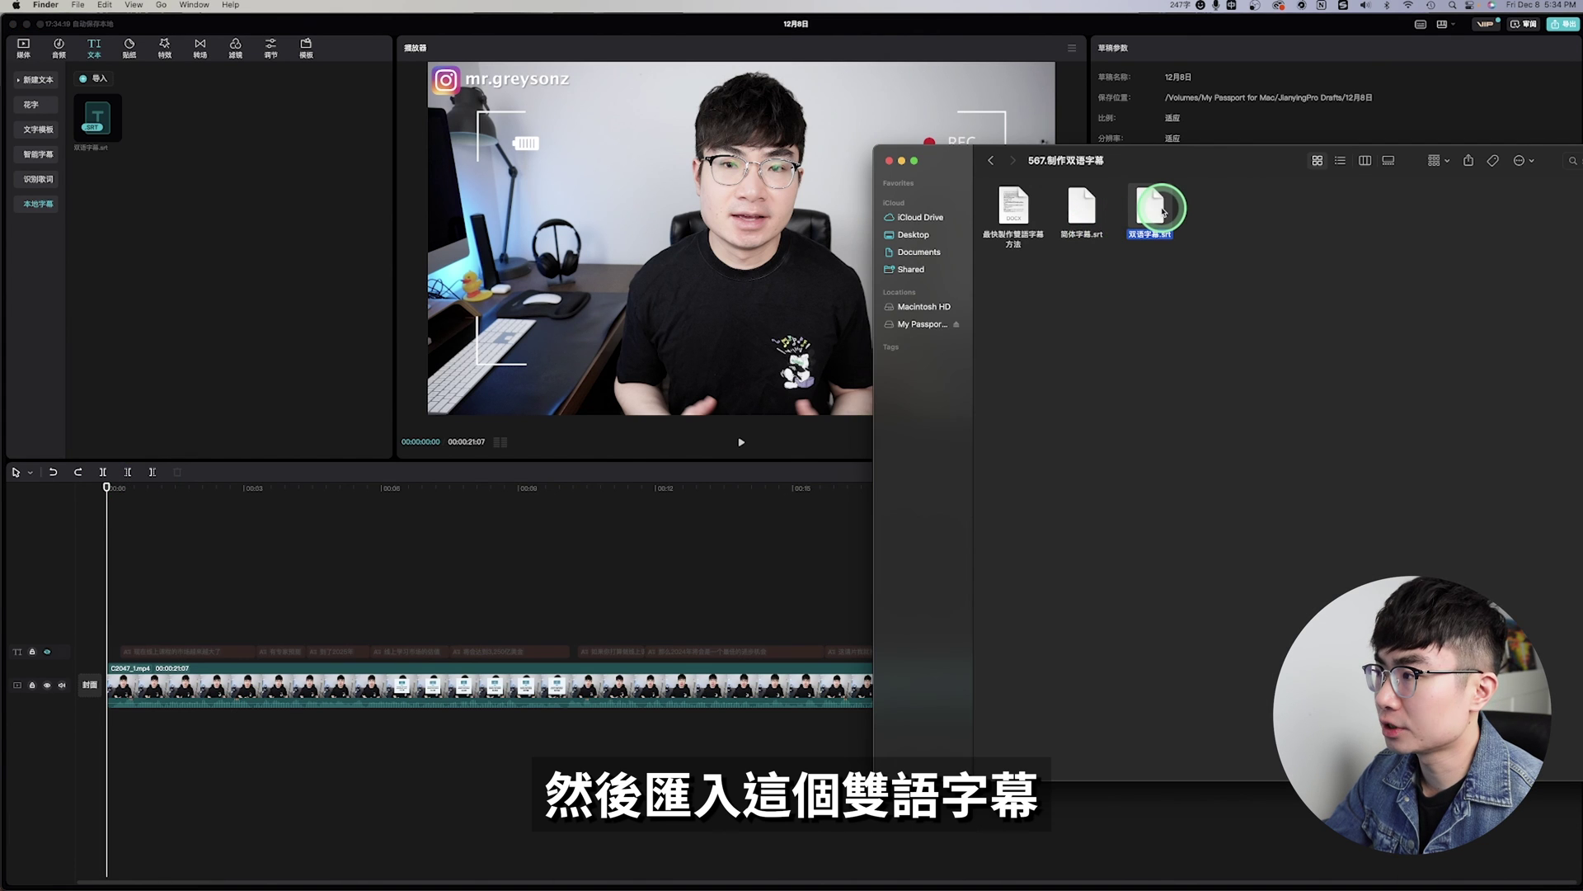
{"action": "left_click_drag", "start_coordinate": [1106, 239], "coordinate": [221, 600]}
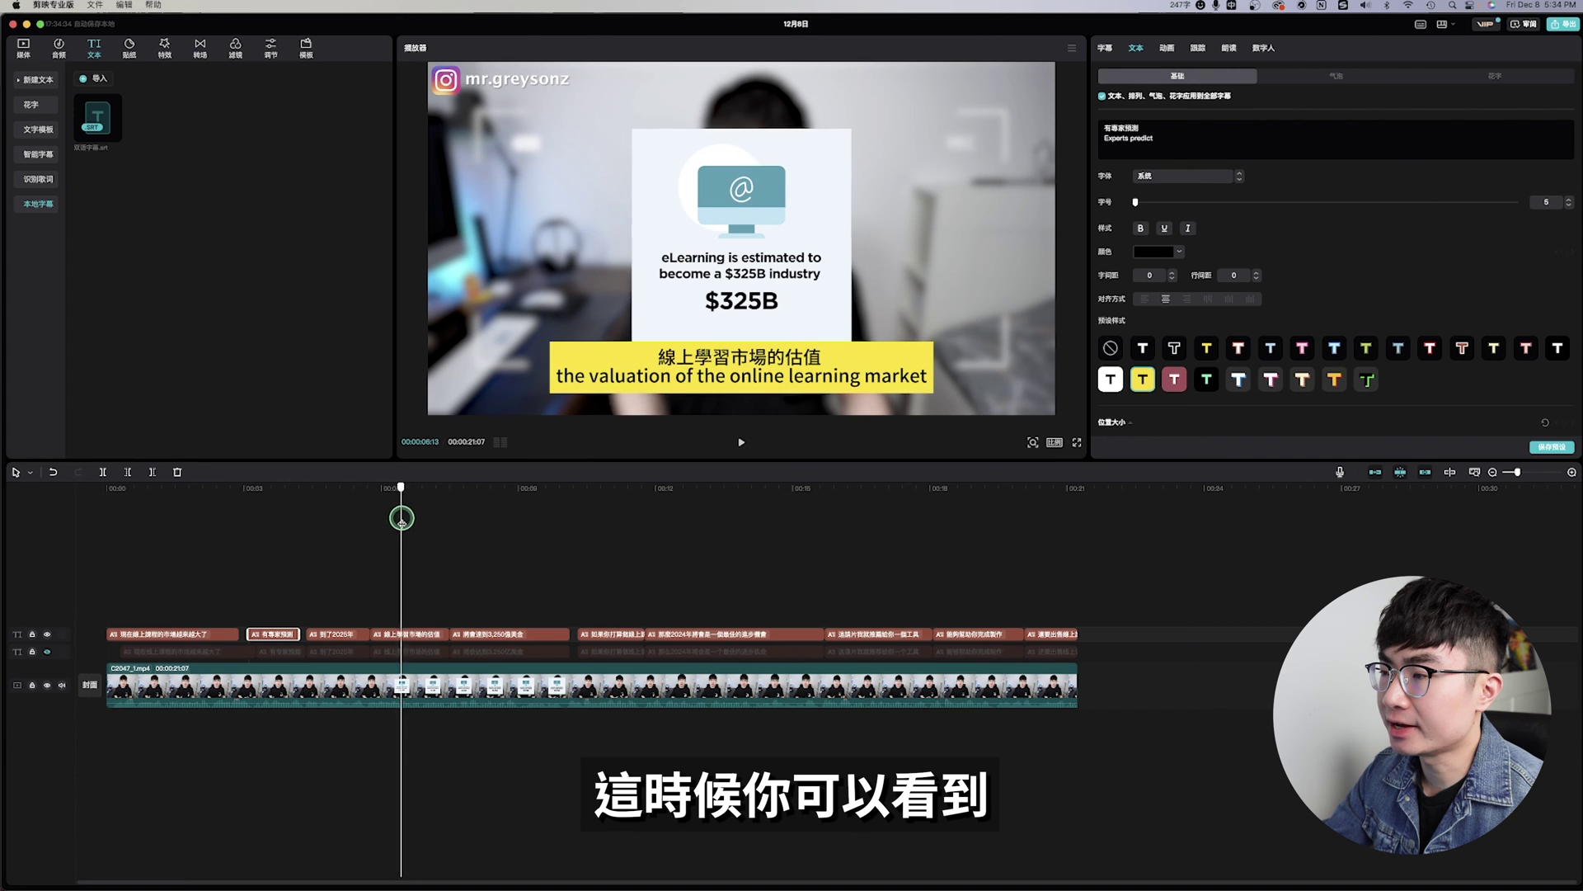
Apply the white-text, pink-outline preset to the 如果你打算做線上課程 subtitle and play to check it
{"action": "left_click_drag", "start_coordinate": [414, 519], "coordinate": [600, 527]}
{"action": "left_click", "coordinate": [812, 356]}
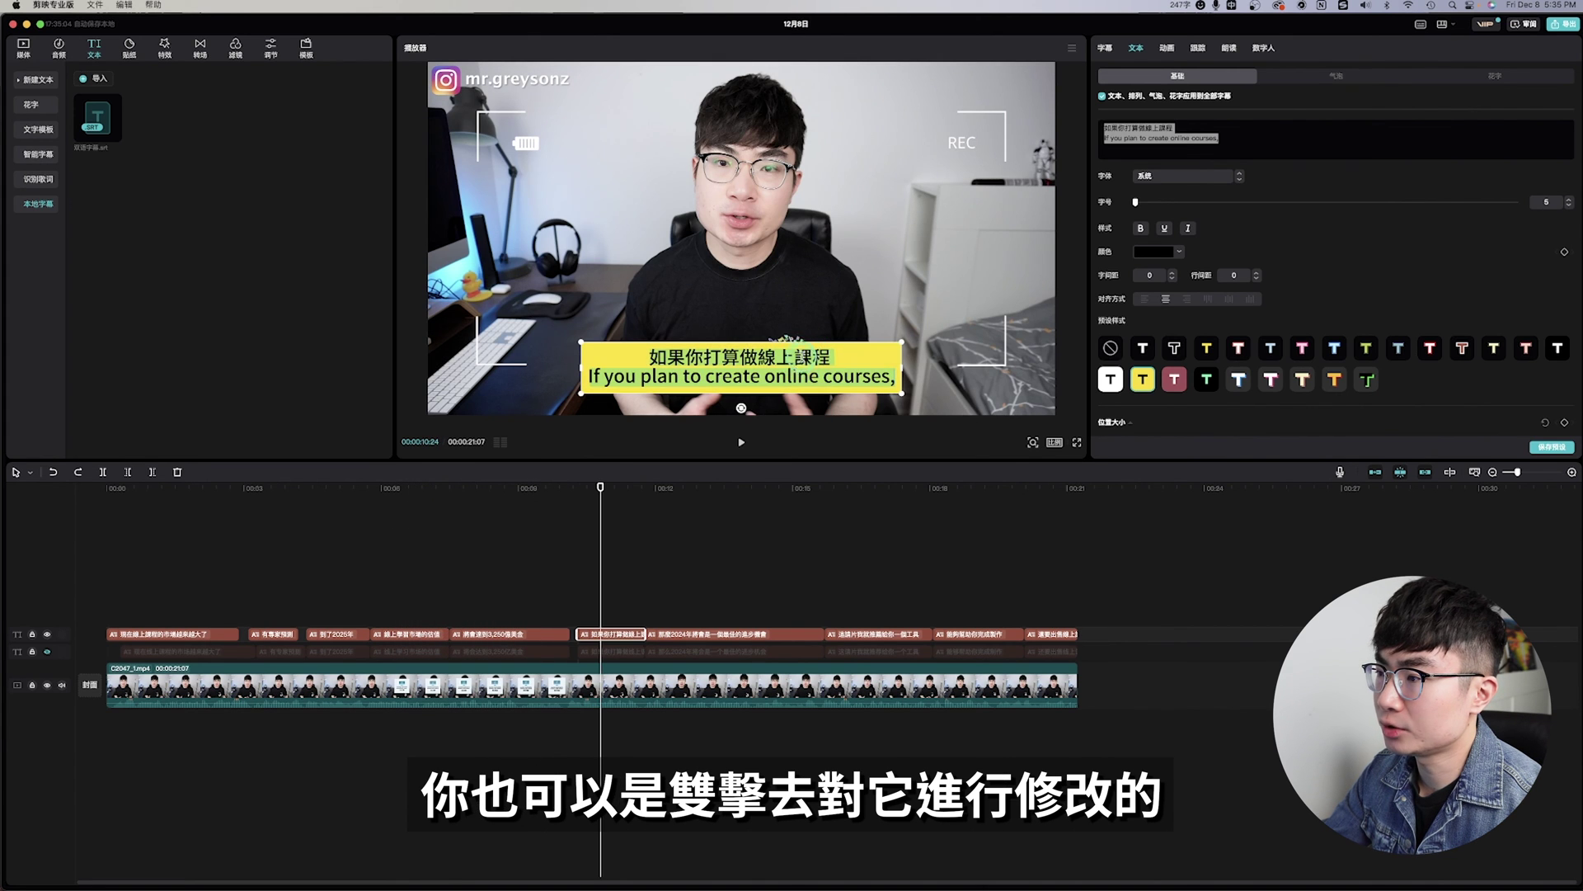
{"action": "left_click", "coordinate": [1213, 135]}
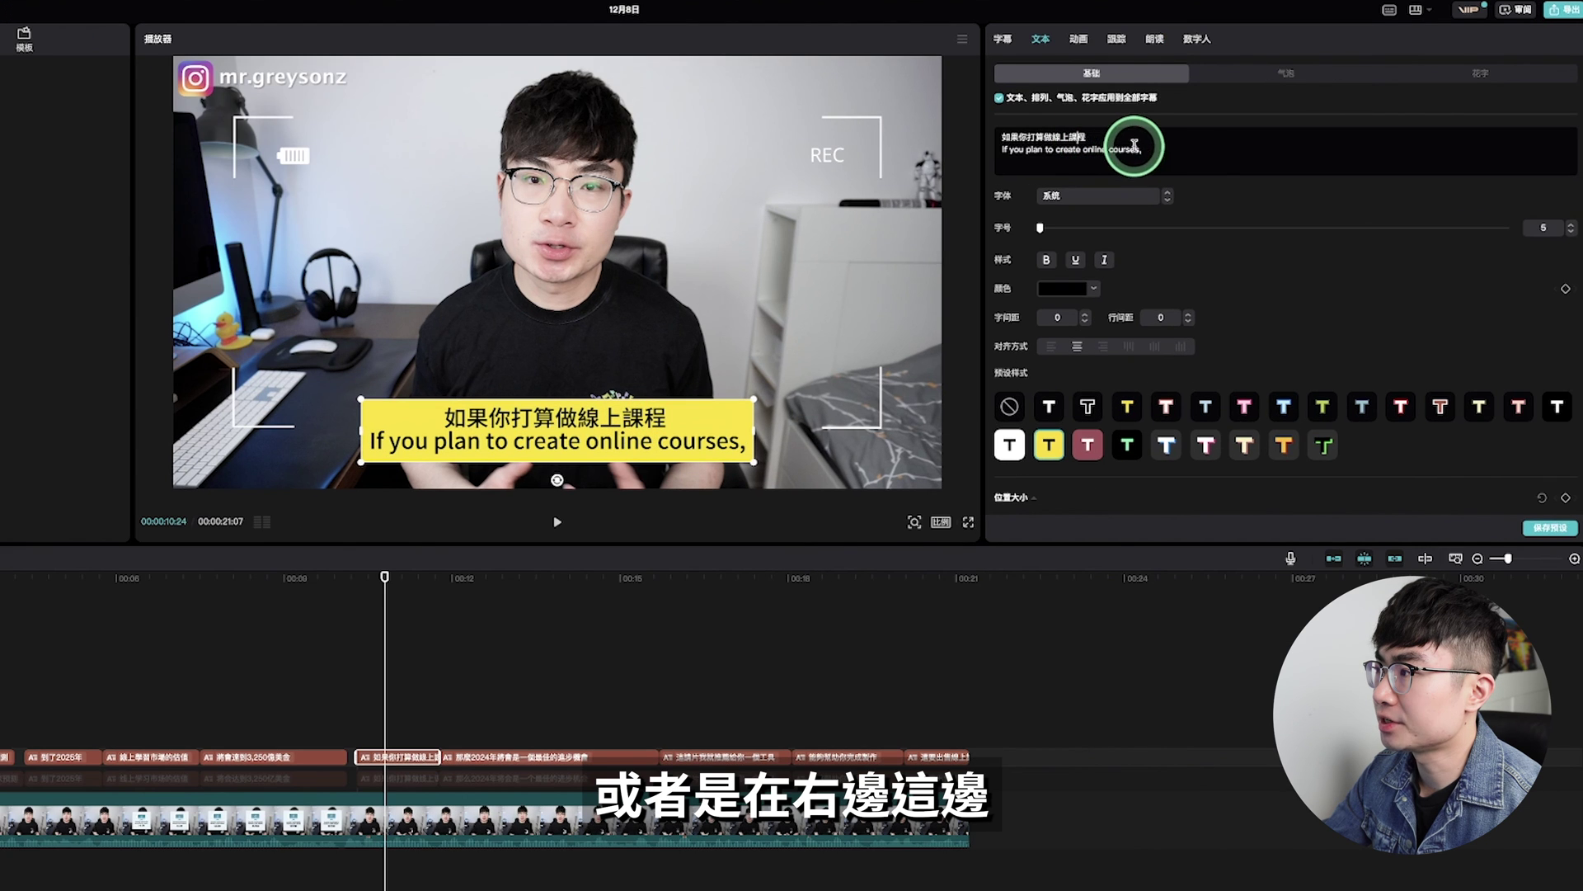
{"action": "left_click_drag", "start_coordinate": [1142, 147], "coordinate": [1033, 142]}
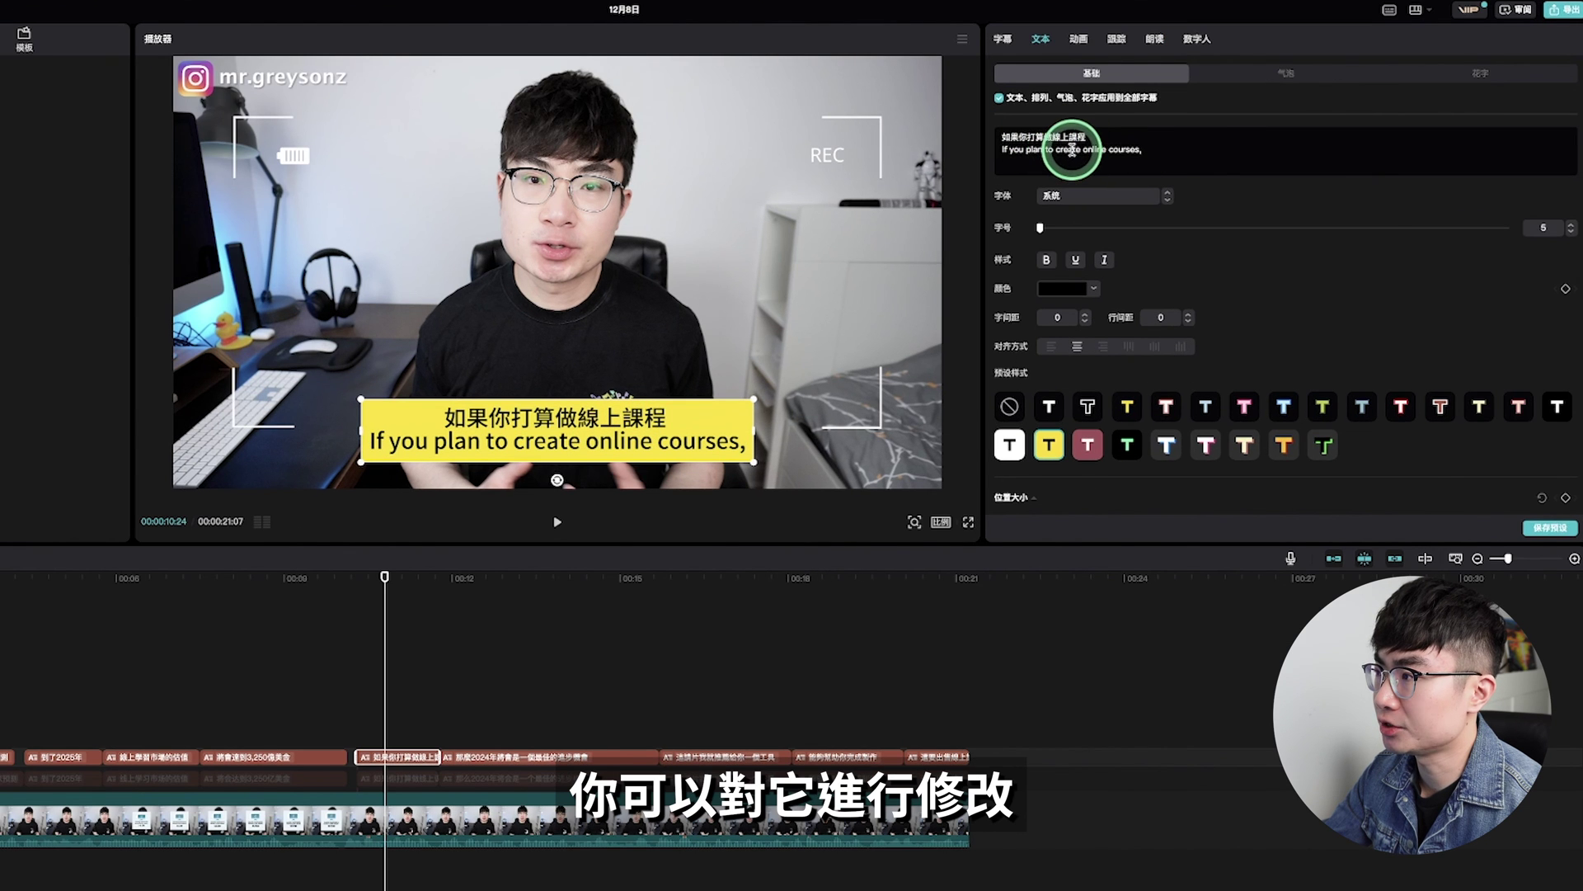
{"action": "left_click", "coordinate": [1179, 419]}
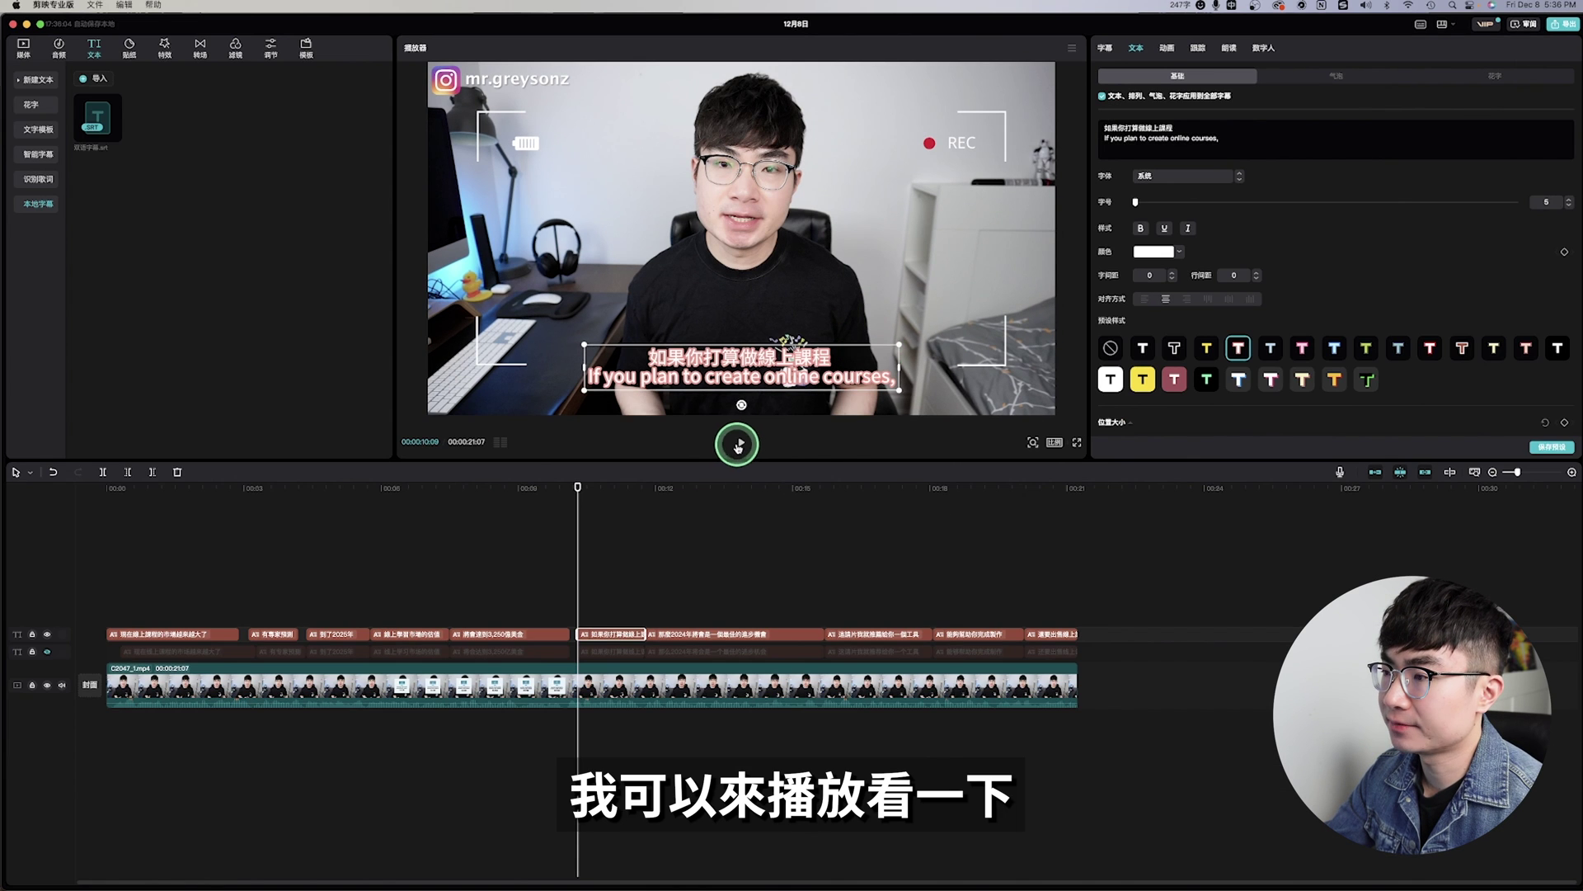
{"action": "left_click", "coordinate": [738, 446]}
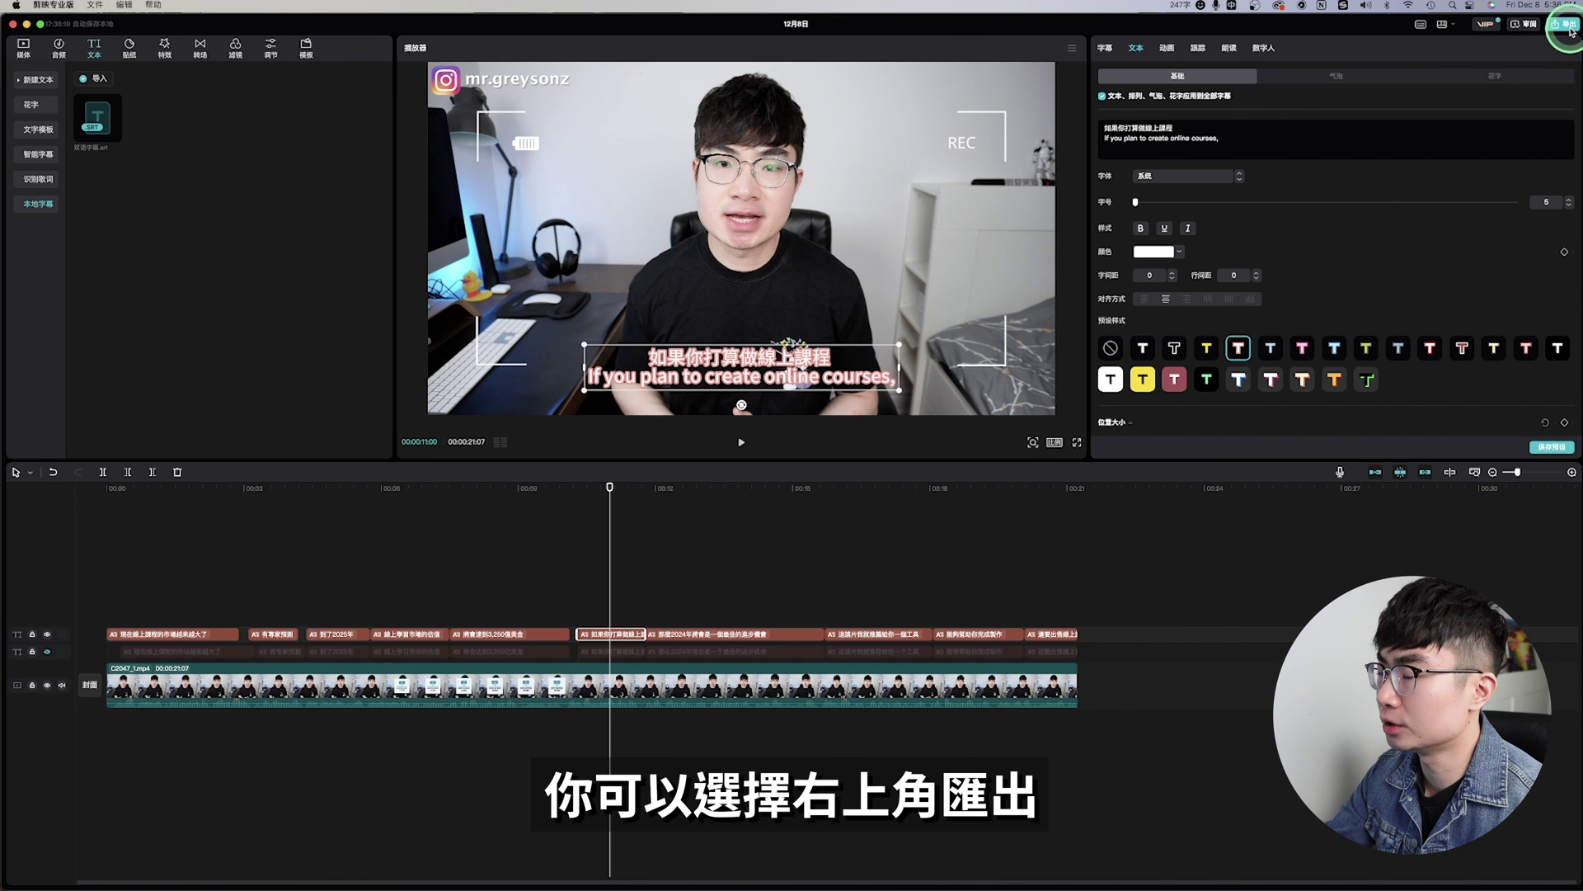
Open the export settings and tick 视频导出 so the video renders with the subtitles
{"action": "left_click", "coordinate": [1567, 31]}
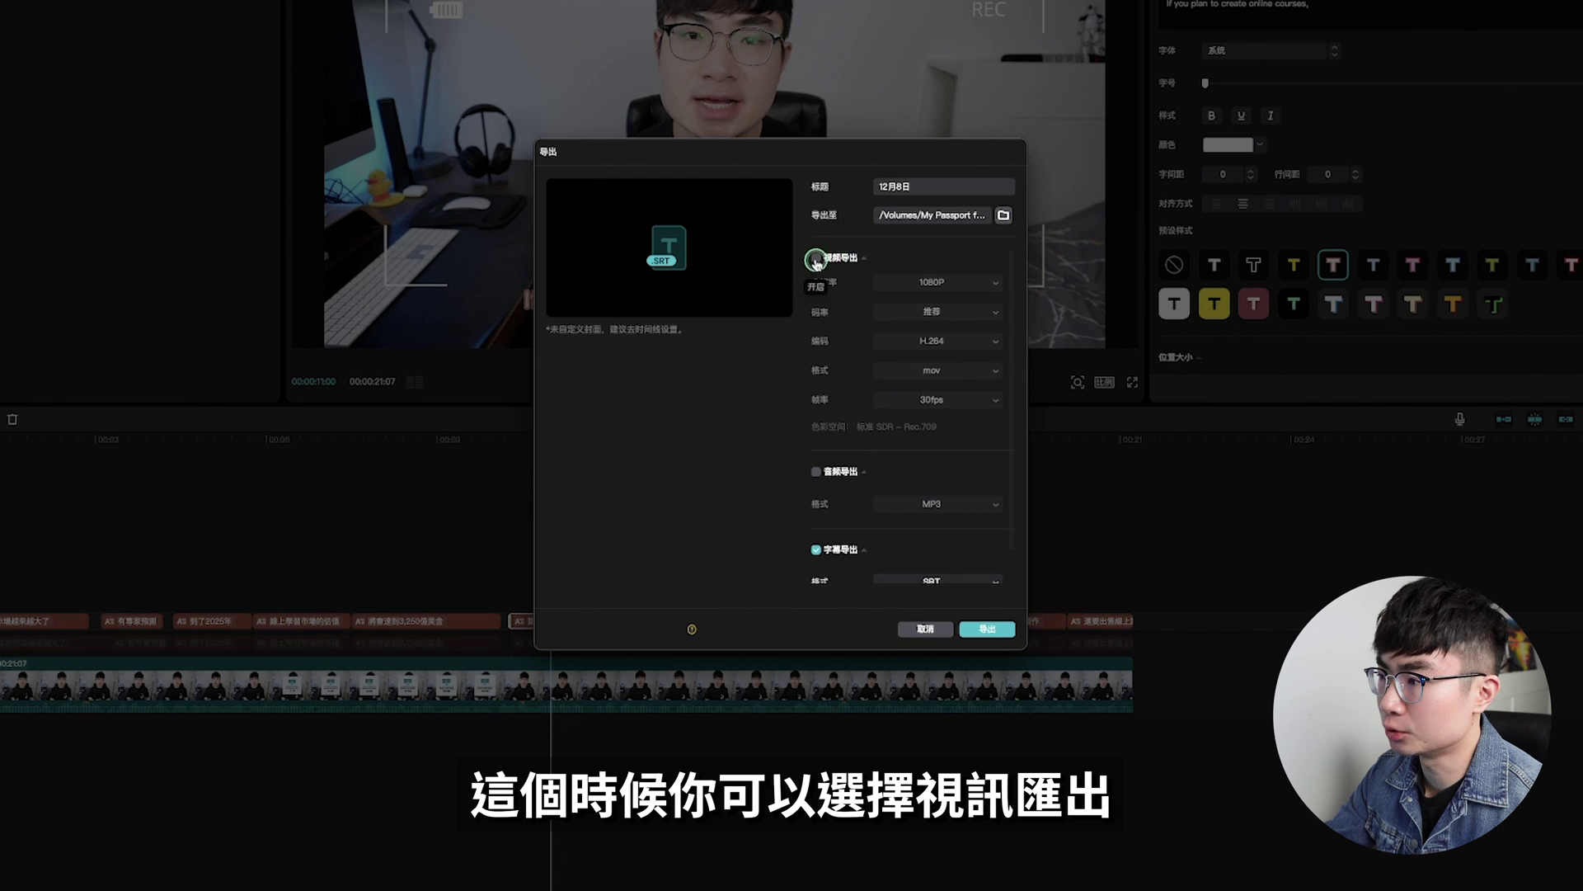
{"action": "left_click", "coordinate": [816, 260]}
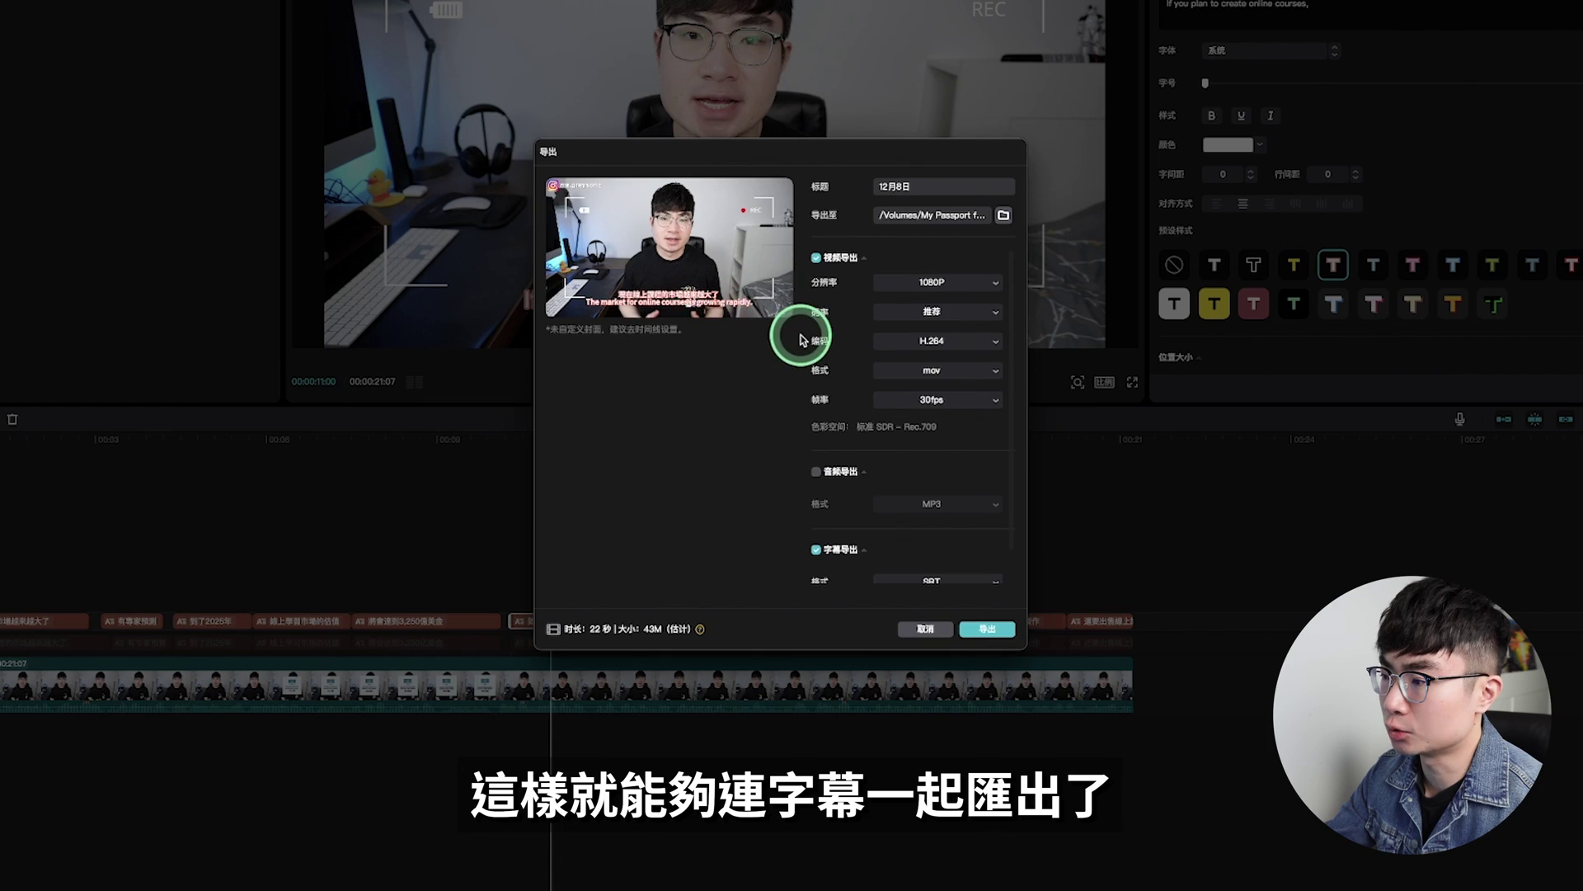